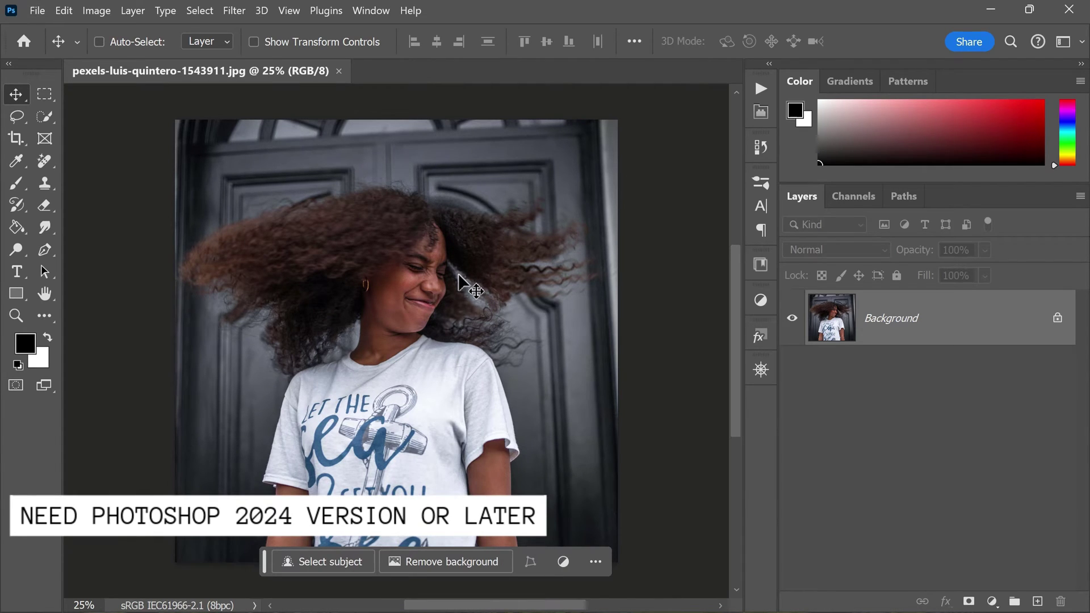
- Duplicate the Background photo as Layer 1 with Ctrl+J
{"action": "scroll", "coordinate": [425, 276], "scroll_direction": "up", "scroll_amount": 1}
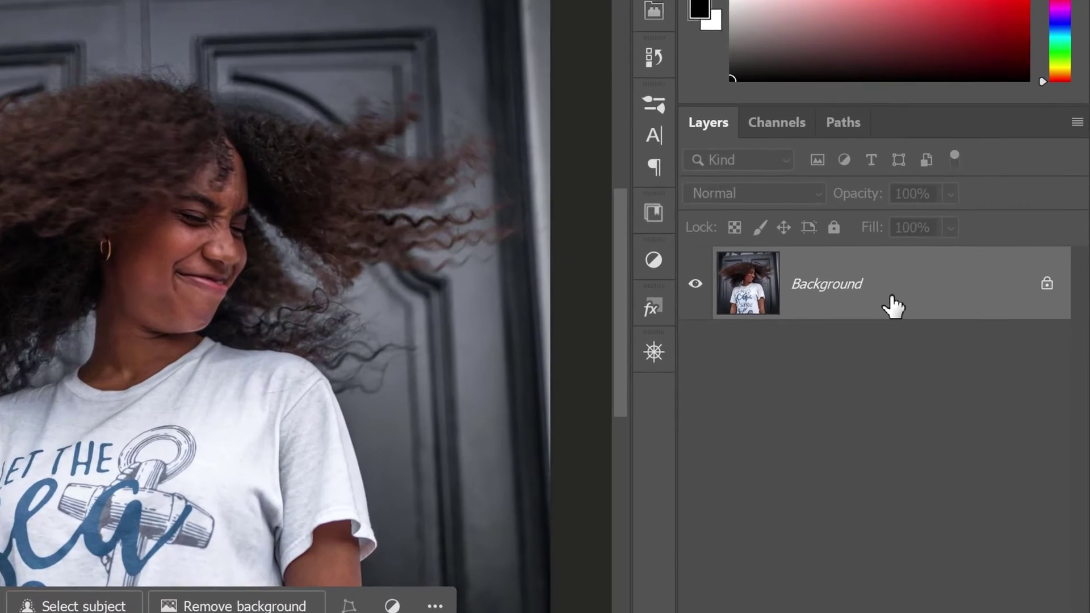
{"action": "key", "text": "ctrl+j"}
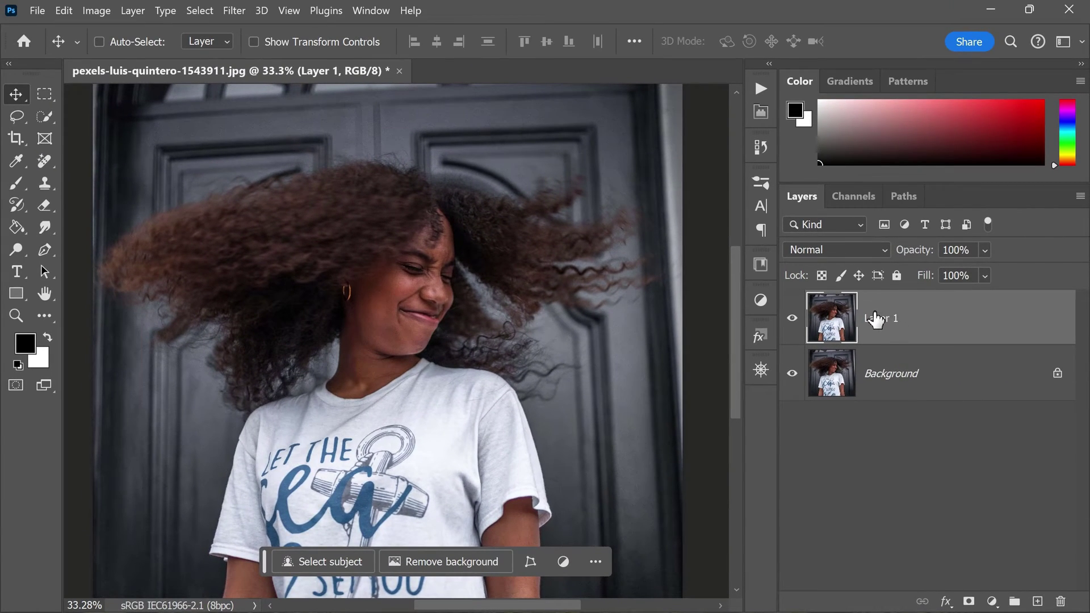
{"action": "scroll", "coordinate": [395, 387], "scroll_direction": "down", "scroll_amount": 3}
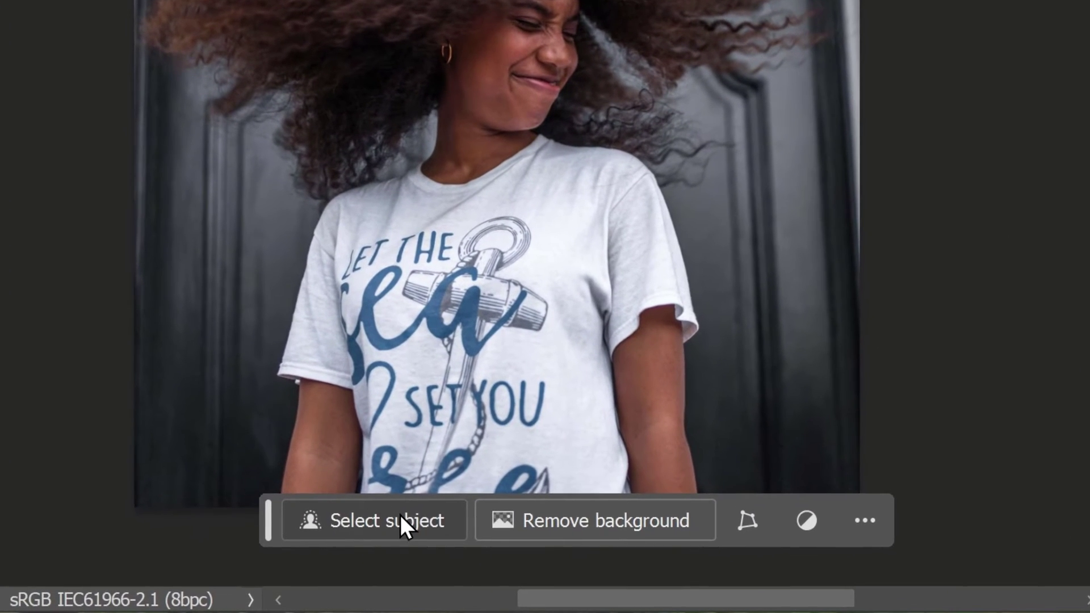
- Use Select Subject to select the girl and her flying curls, then mask Layer 1 with it
{"action": "left_click", "coordinate": [388, 523]}
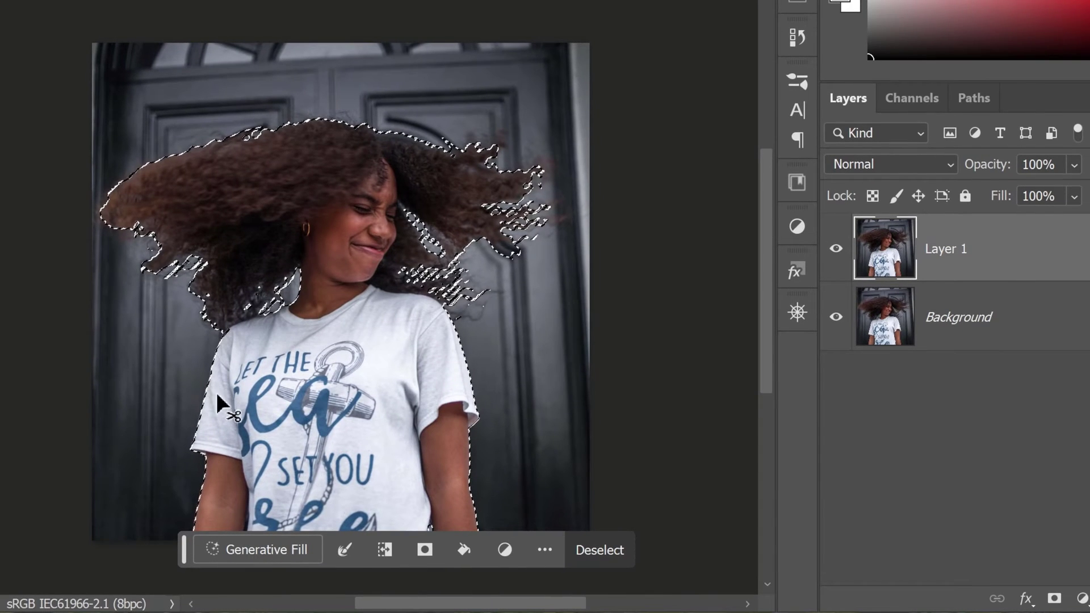
{"action": "scroll", "coordinate": [215, 390], "scroll_direction": "up", "scroll_amount": 1}
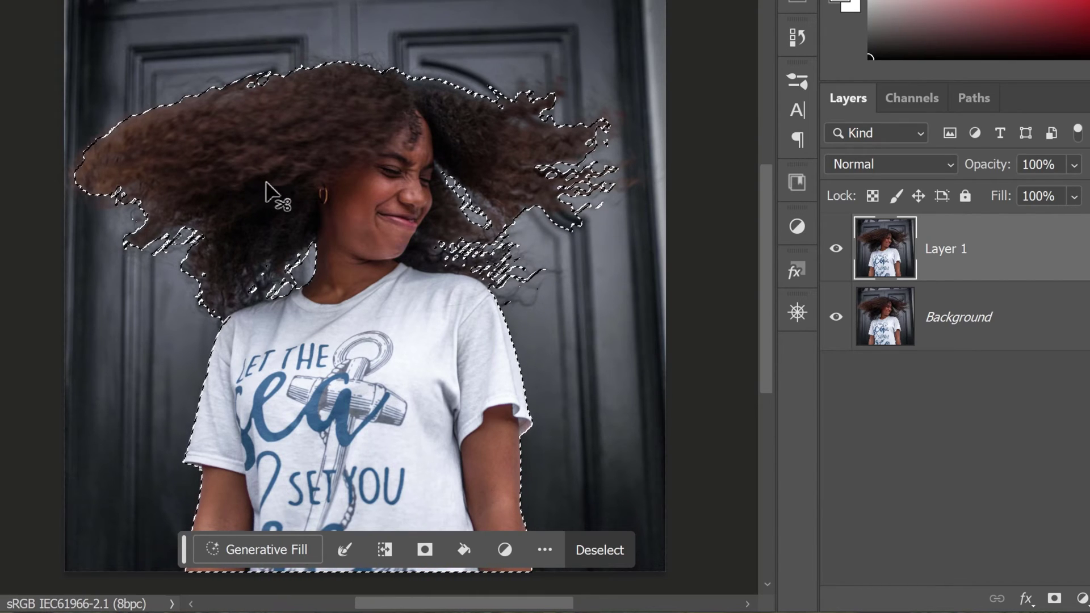
{"action": "scroll", "coordinate": [220, 341], "scroll_direction": "up", "scroll_amount": 2}
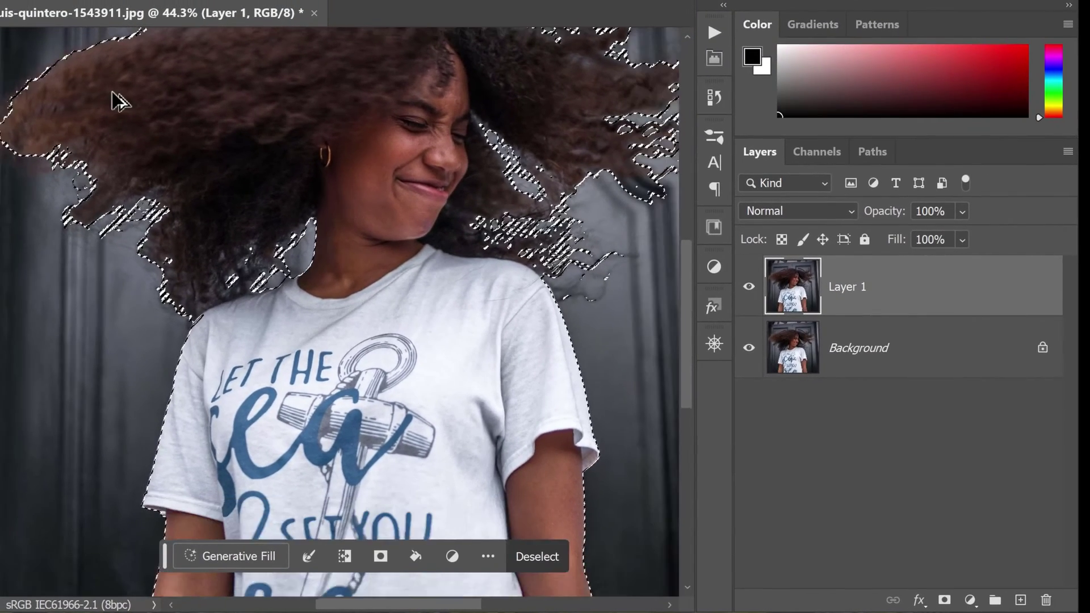
{"action": "scroll", "coordinate": [231, 9], "scroll_direction": "down", "scroll_amount": 2}
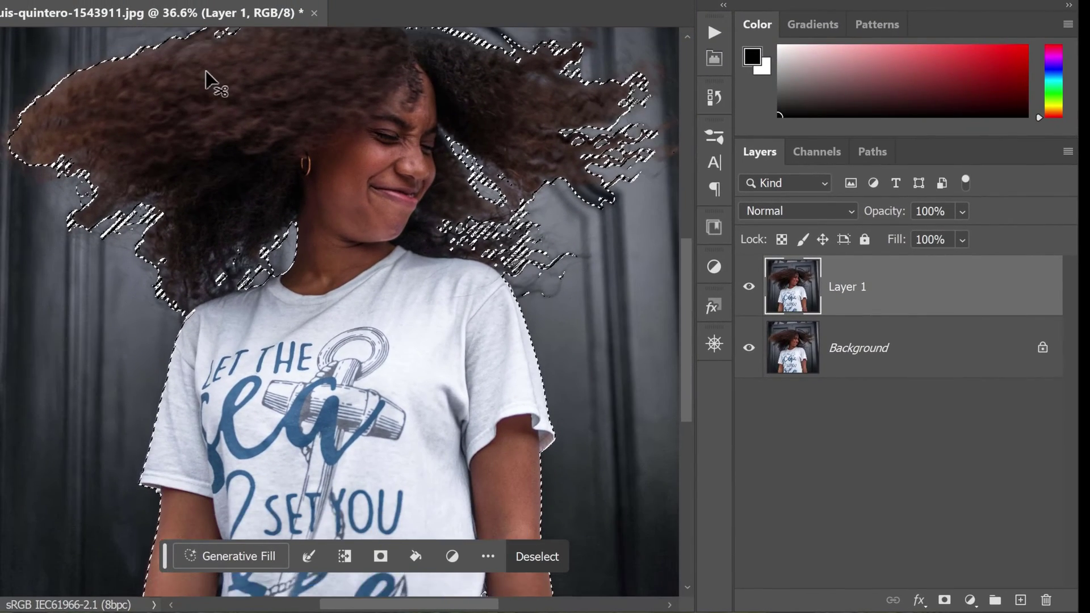
{"action": "scroll", "coordinate": [211, 81], "scroll_direction": "up", "scroll_amount": 1}
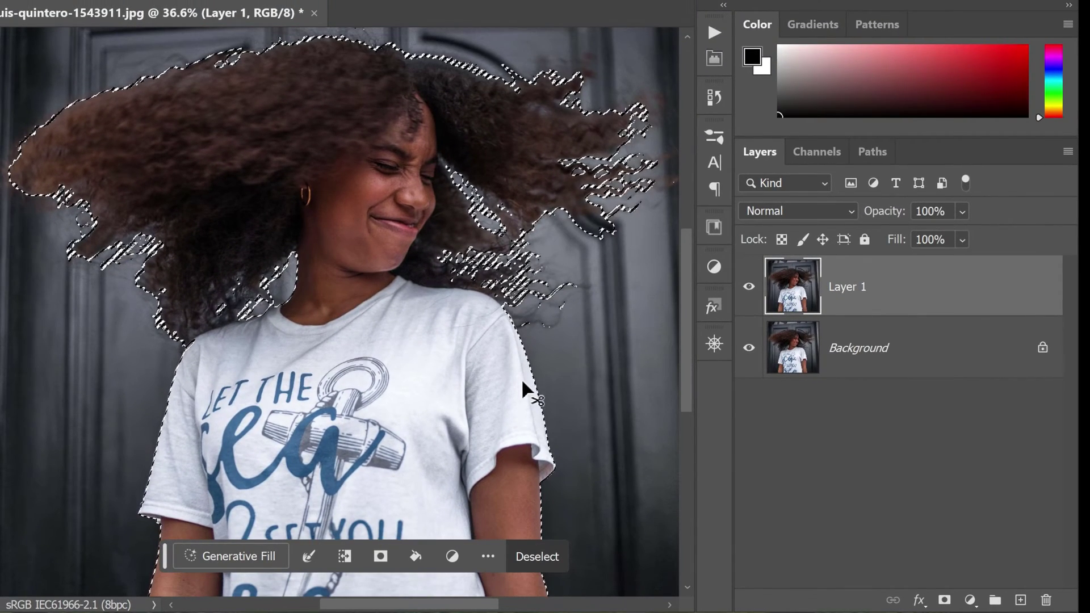
{"action": "scroll", "coordinate": [533, 397], "scroll_direction": "up", "scroll_amount": 1}
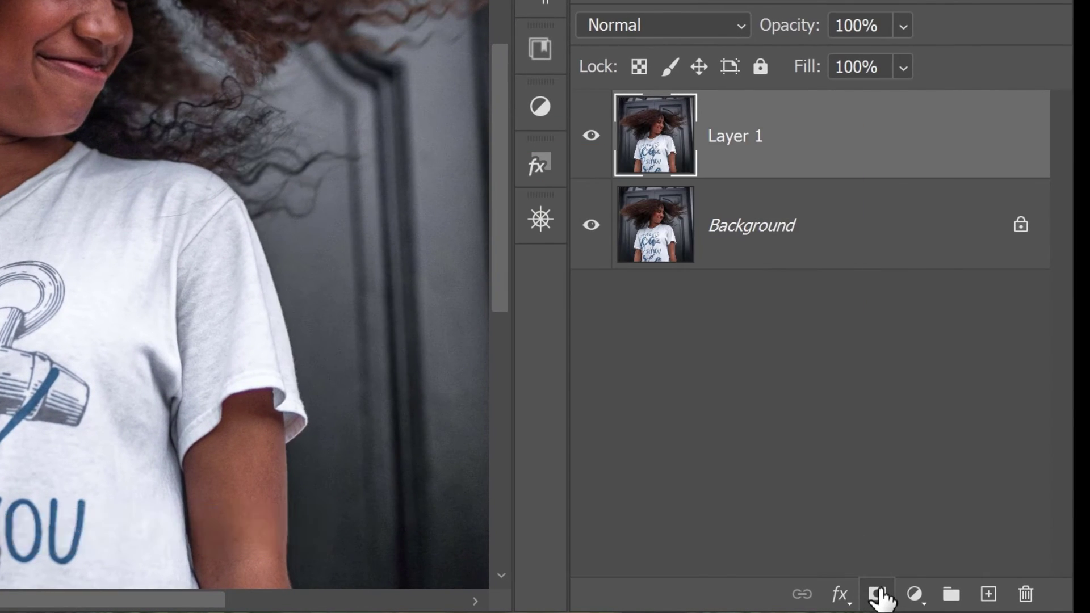
{"action": "left_click", "coordinate": [878, 595]}
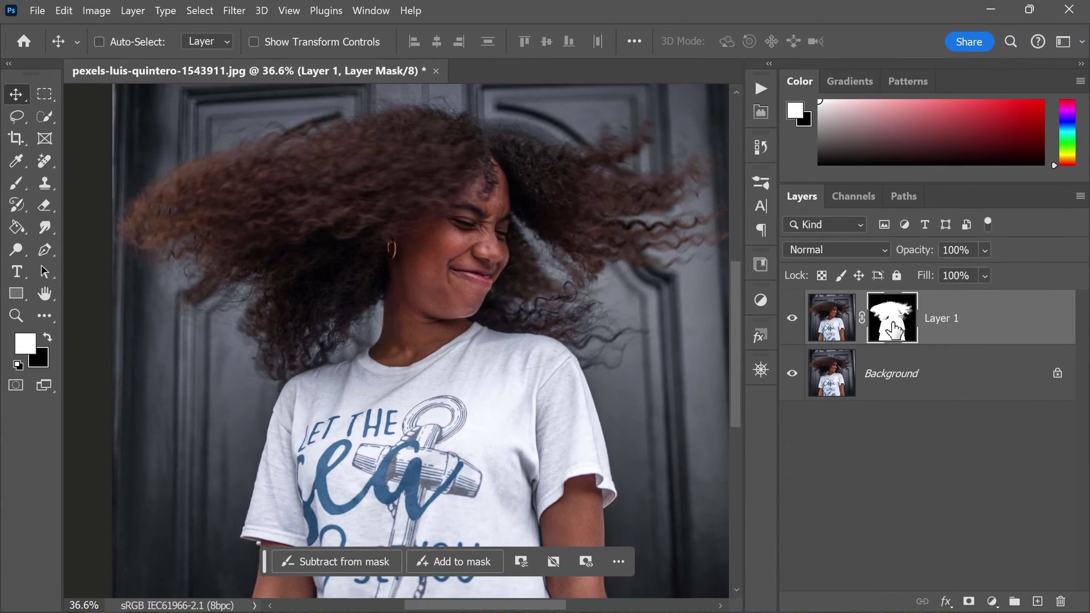
- Inspect Layer 1's mask in black and white, then return to the normal photo view
{"action": "left_click", "coordinate": [756, 152], "text": "alt"}
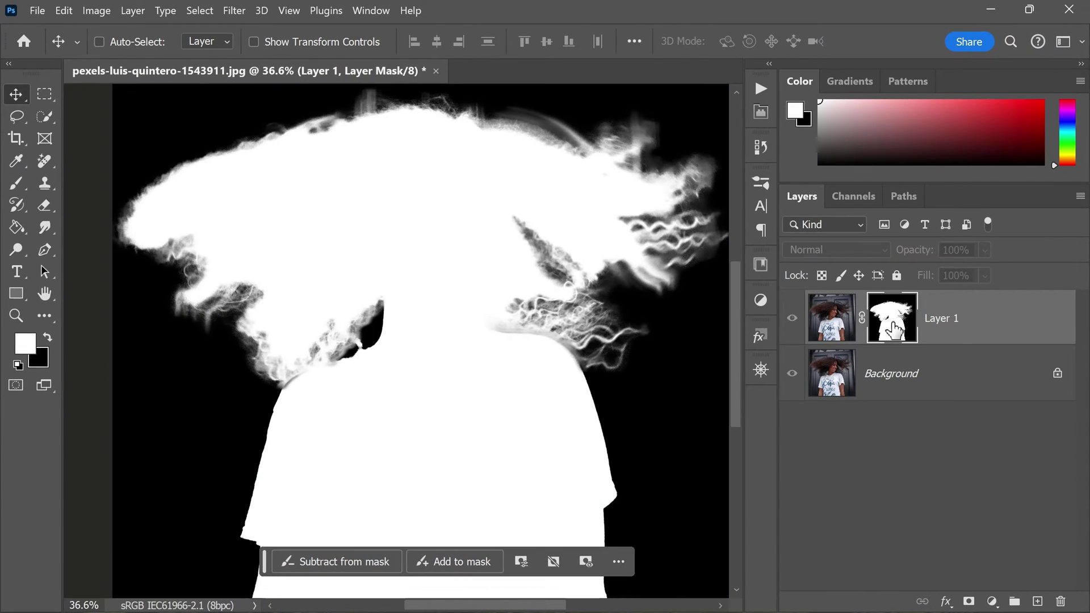
{"action": "scroll", "coordinate": [624, 340], "scroll_direction": "up", "scroll_amount": 1}
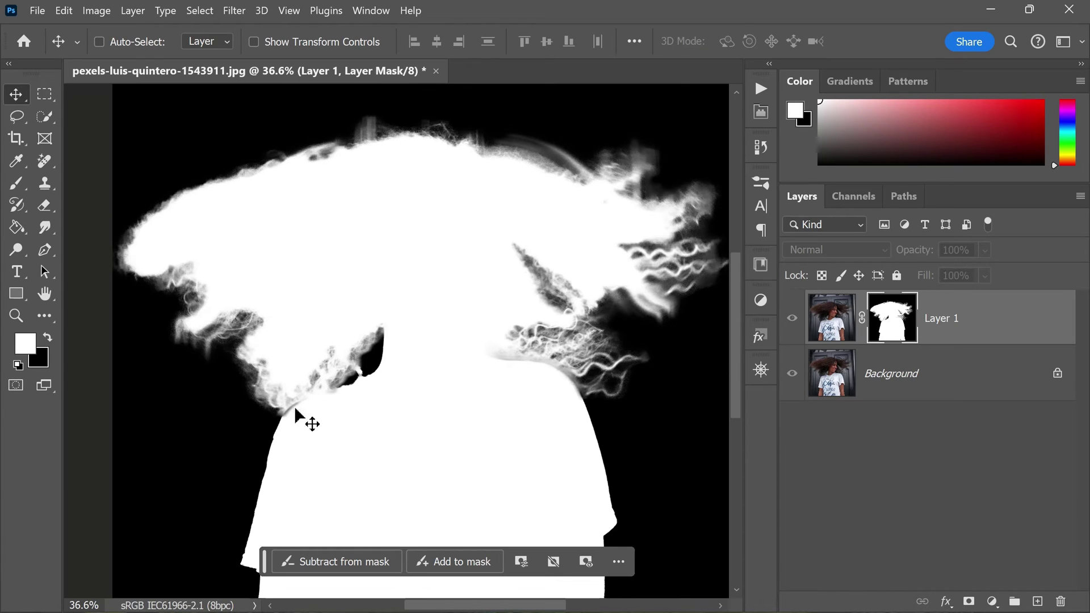
{"action": "scroll", "coordinate": [664, 238], "scroll_direction": "up", "scroll_amount": 1}
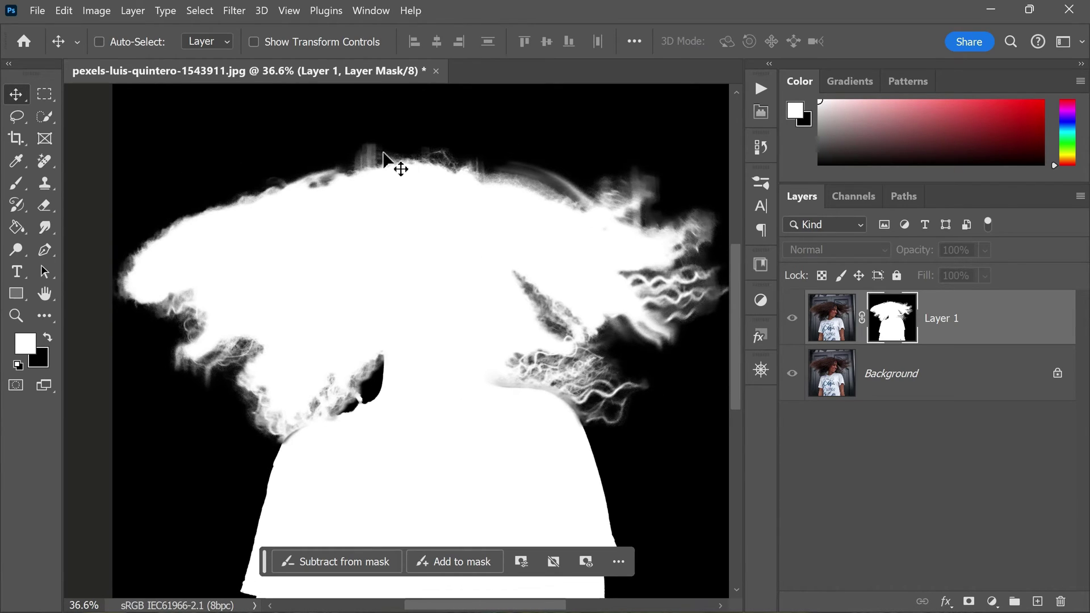
{"action": "scroll", "coordinate": [573, 193], "scroll_direction": "up", "scroll_amount": 2}
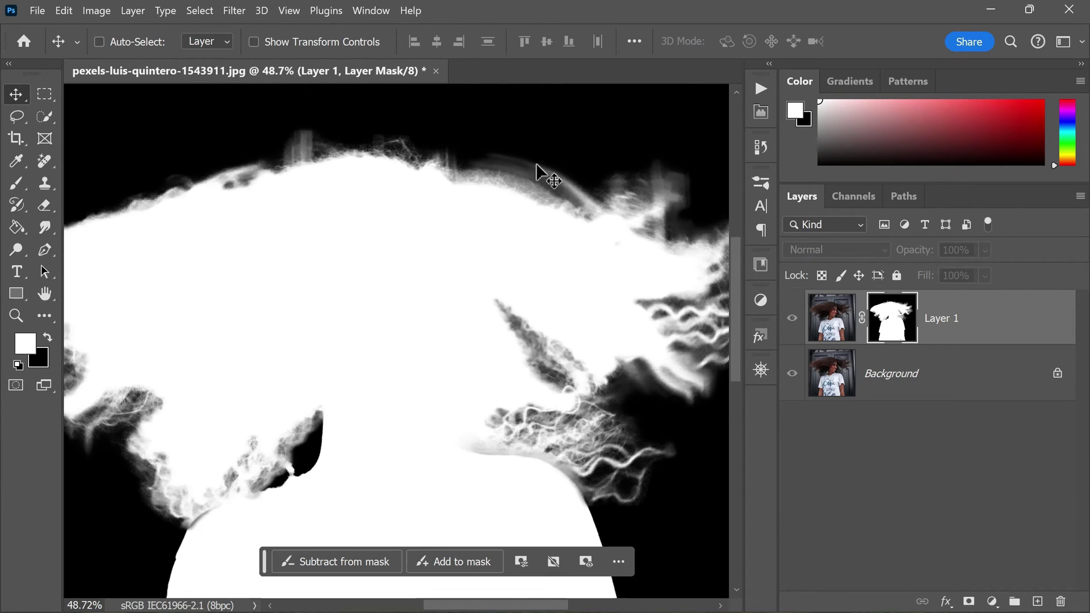
{"action": "scroll", "coordinate": [574, 193], "scroll_direction": "down", "scroll_amount": 1}
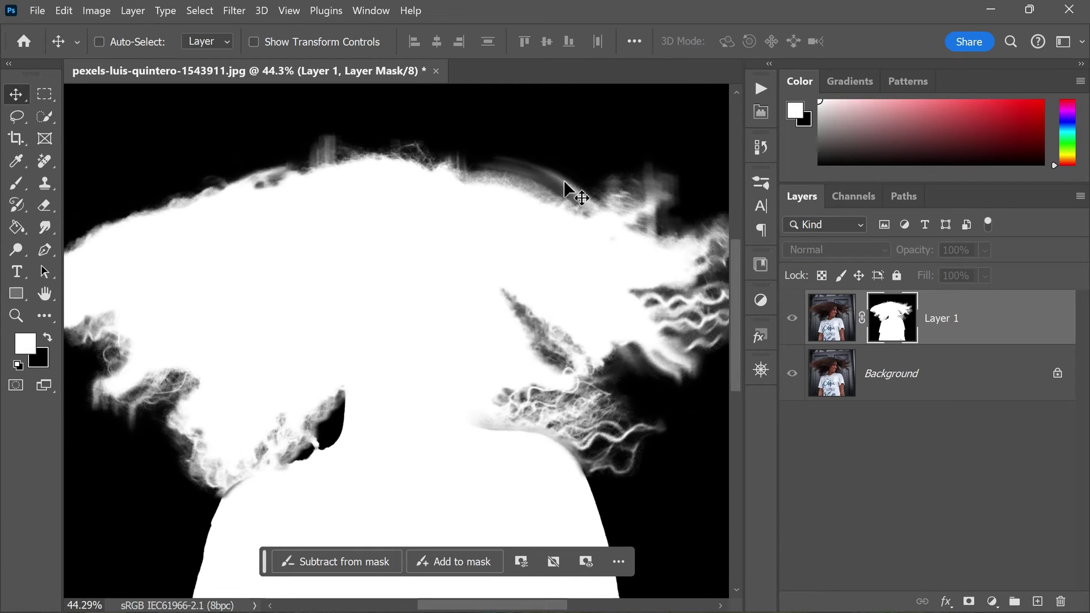
{"action": "scroll", "coordinate": [265, 460], "scroll_direction": "down", "scroll_amount": 2}
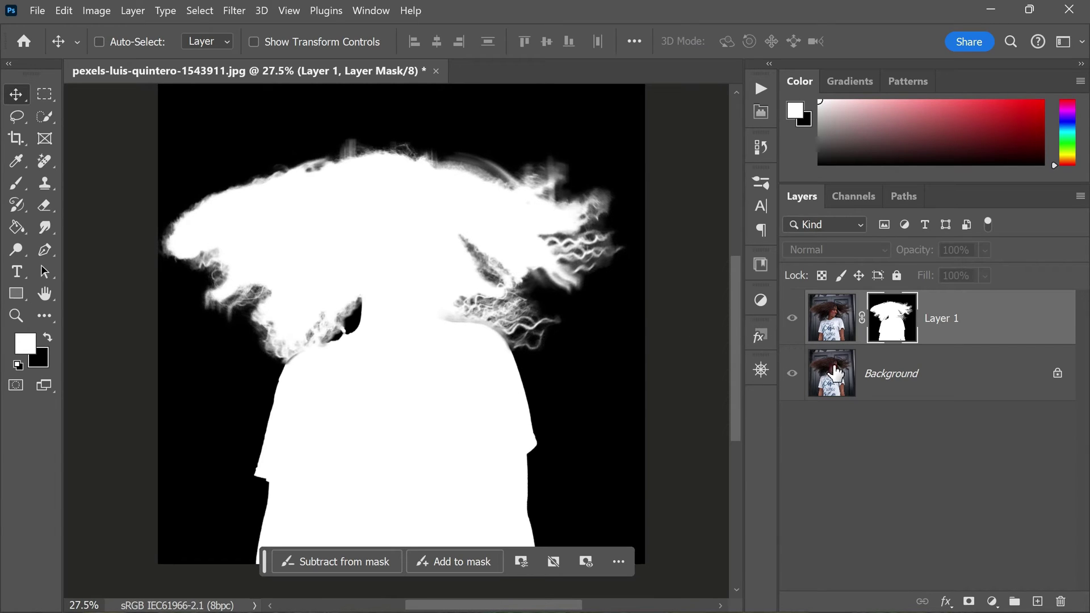
{"action": "left_click", "coordinate": [881, 334], "text": "alt"}
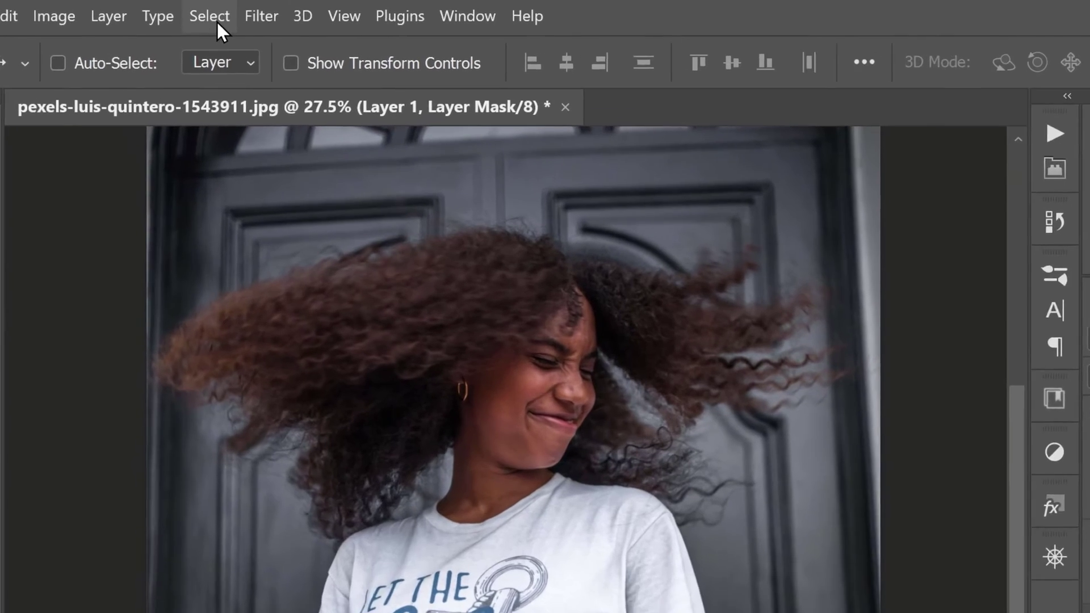
{"action": "left_click", "coordinate": [203, 12]}
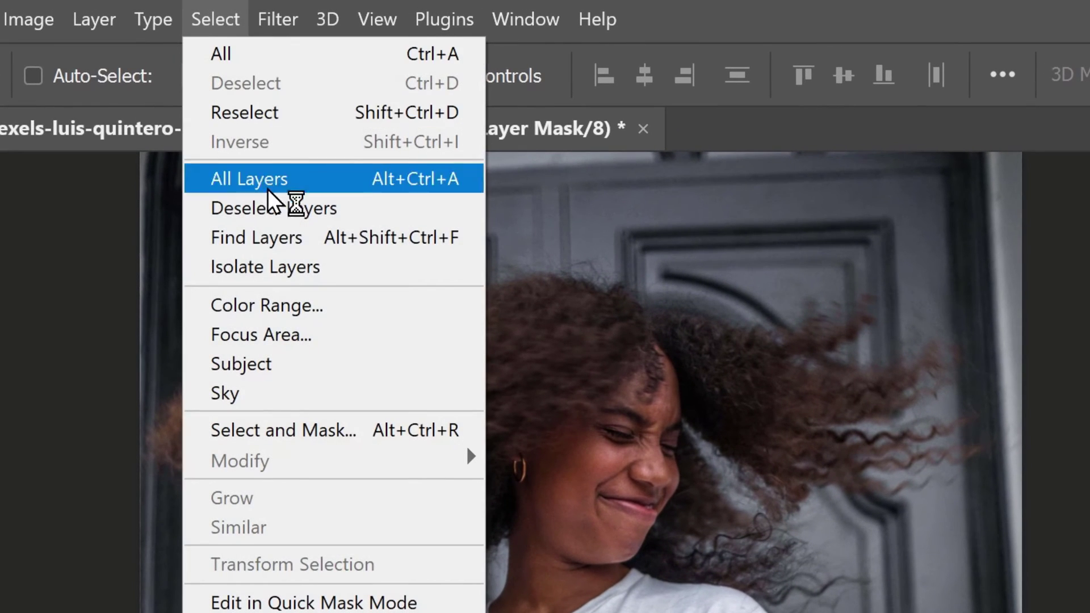
{"action": "left_click", "coordinate": [353, 429]}
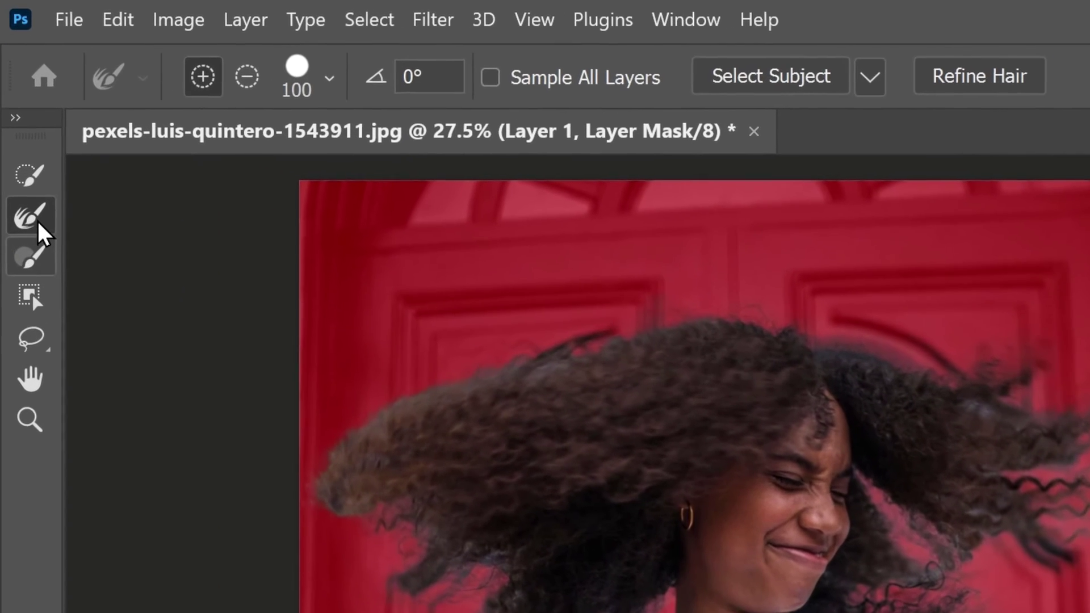
{"action": "left_click", "coordinate": [39, 223]}
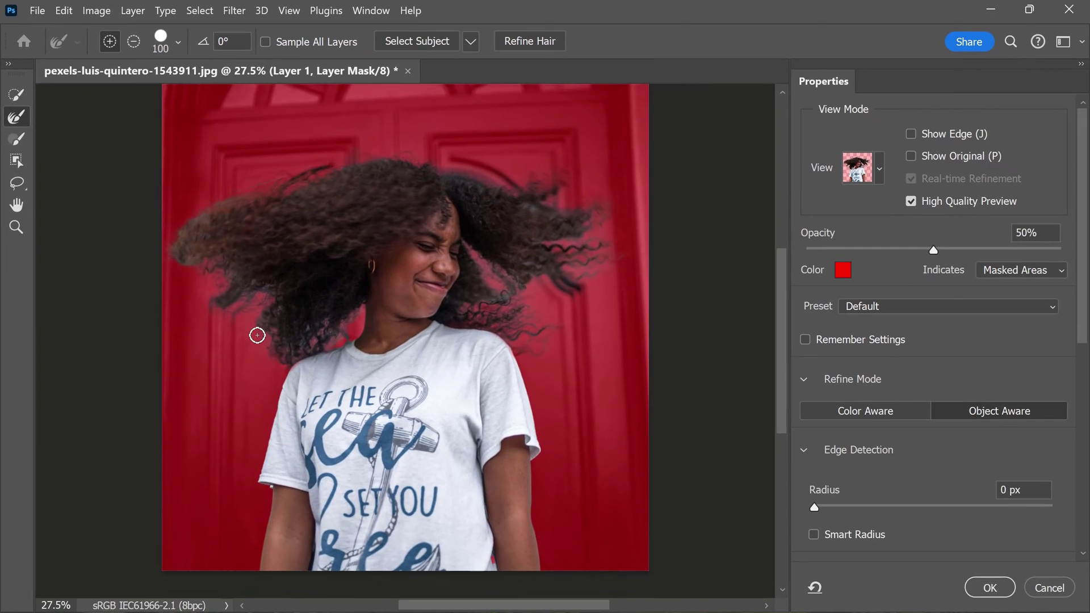
{"action": "scroll", "coordinate": [257, 336], "scroll_direction": "down", "scroll_amount": 5}
{"action": "scroll", "coordinate": [602, 206], "scroll_direction": "up", "scroll_amount": 2}
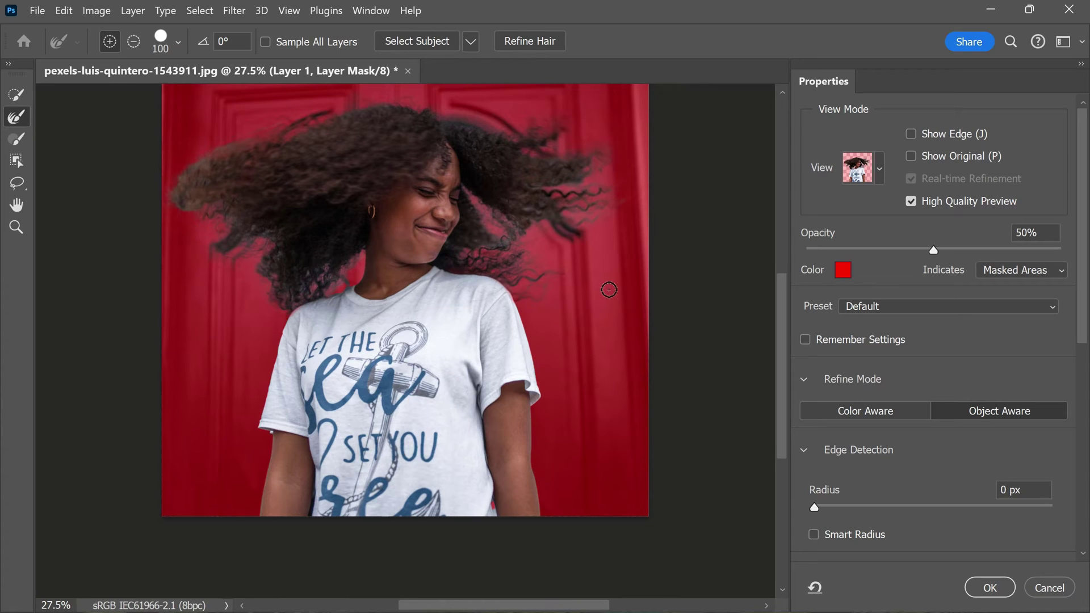
{"action": "scroll", "coordinate": [608, 289], "scroll_direction": "up", "scroll_amount": 1}
{"action": "scroll", "coordinate": [977, 557], "scroll_direction": "down", "scroll_amount": 10}
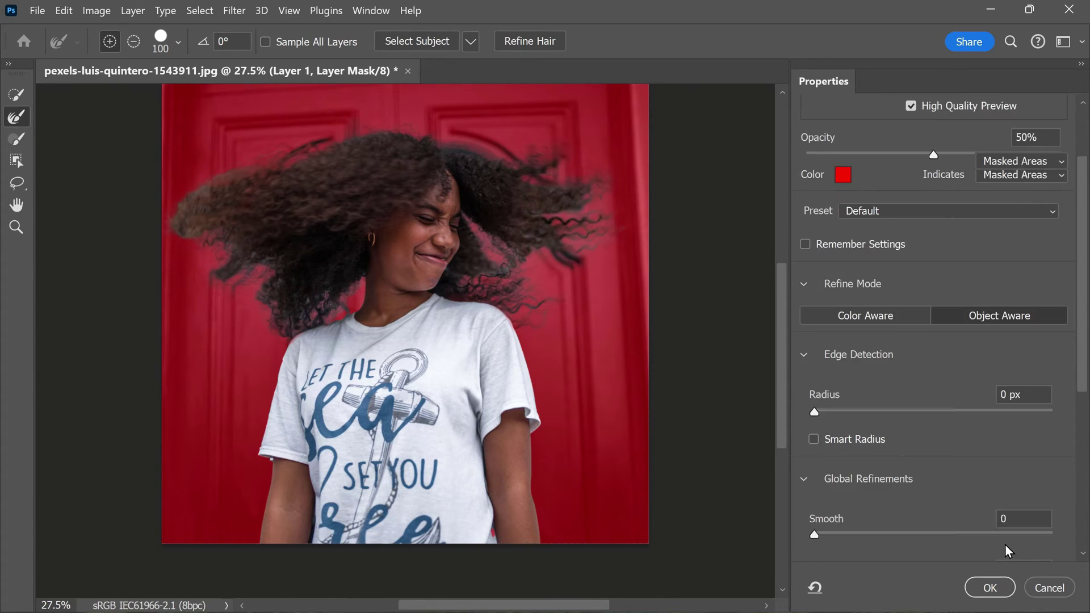
{"action": "scroll", "coordinate": [1007, 550], "scroll_direction": "down", "scroll_amount": 2}
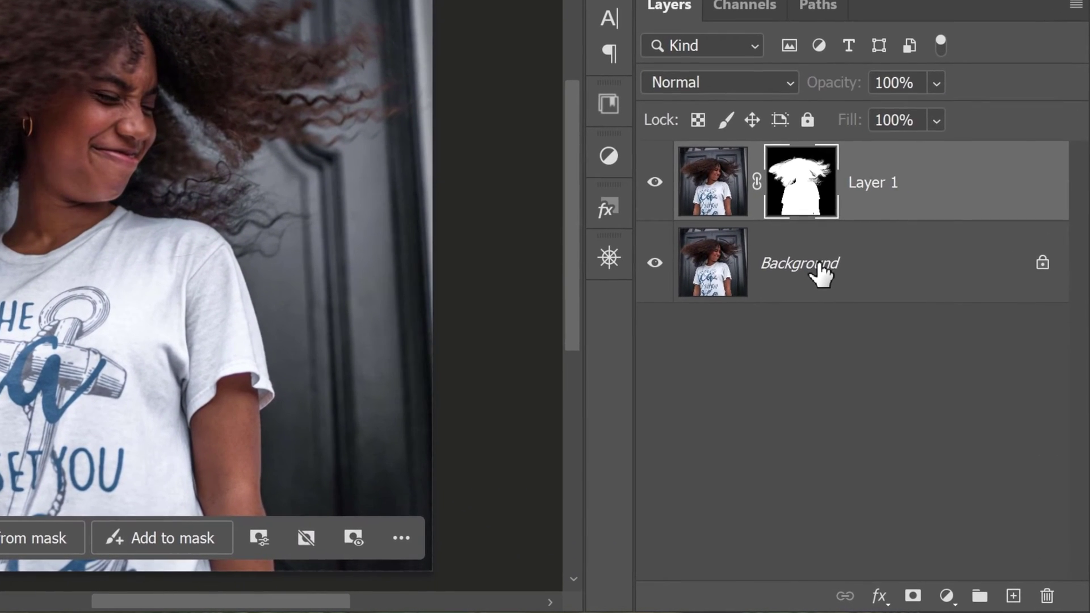
- Add a white (ffffff) Solid Color fill layer above the Background layer
{"action": "left_click", "coordinate": [904, 374]}
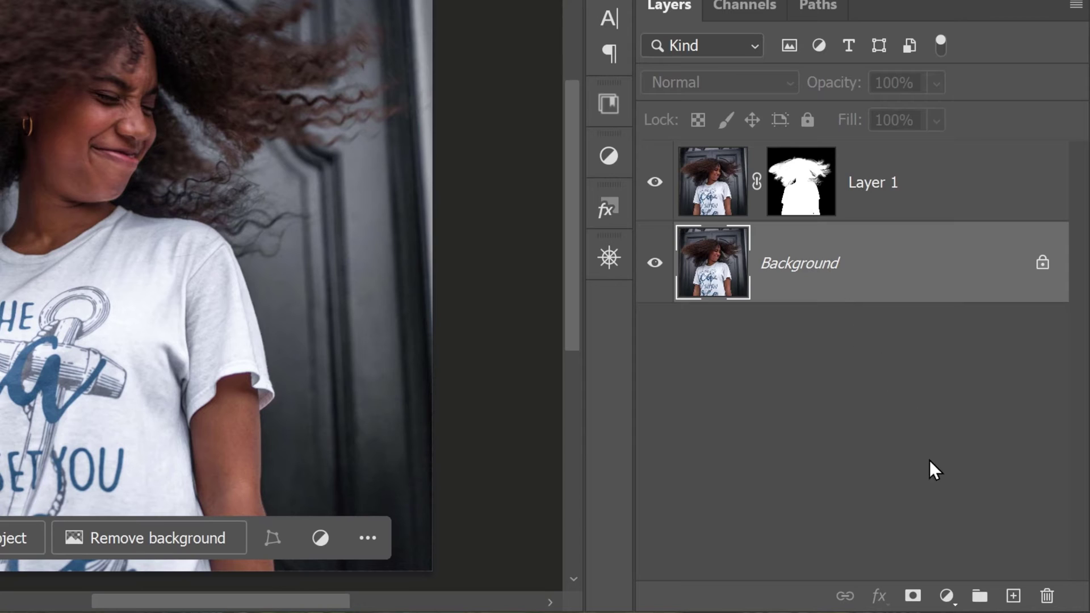
{"action": "left_click", "coordinate": [946, 596]}
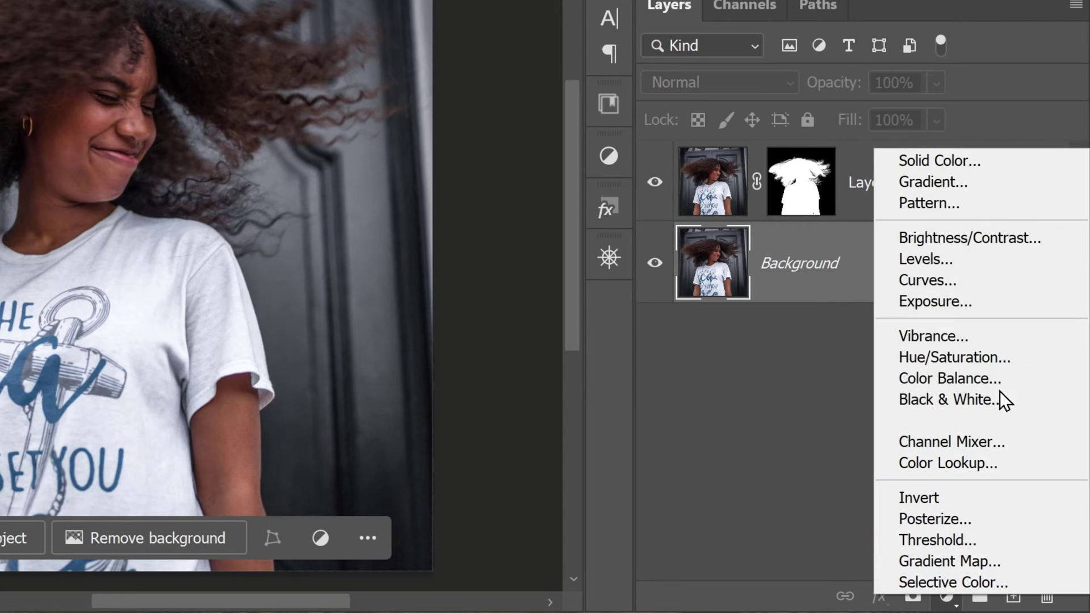
{"action": "left_click", "coordinate": [987, 163]}
{"action": "left_click_drag", "start_coordinate": [581, 243], "coordinate": [393, 59]}
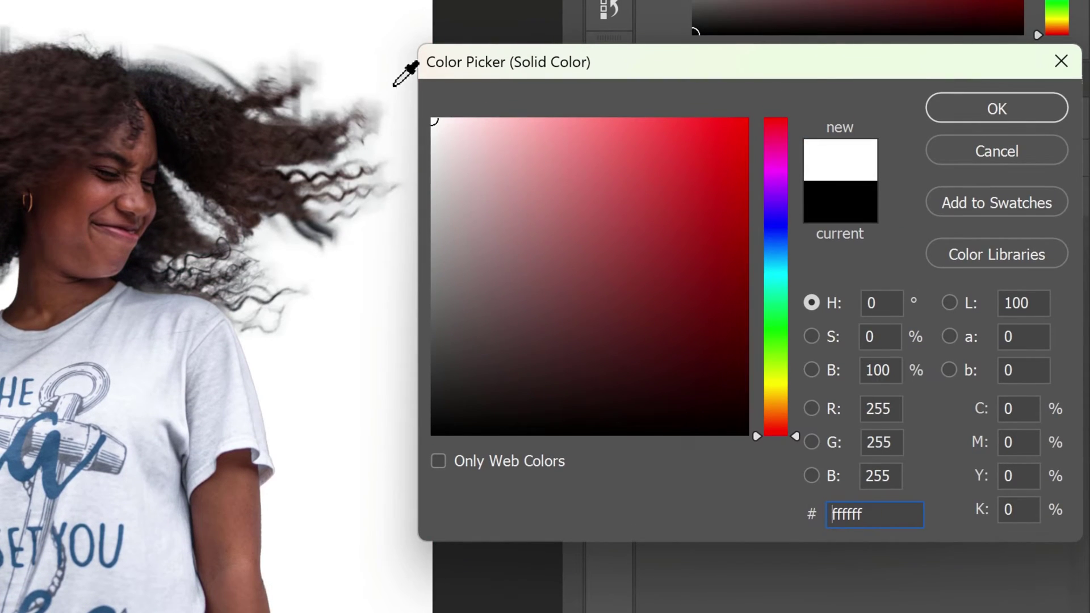
{"action": "left_click", "coordinate": [959, 114]}
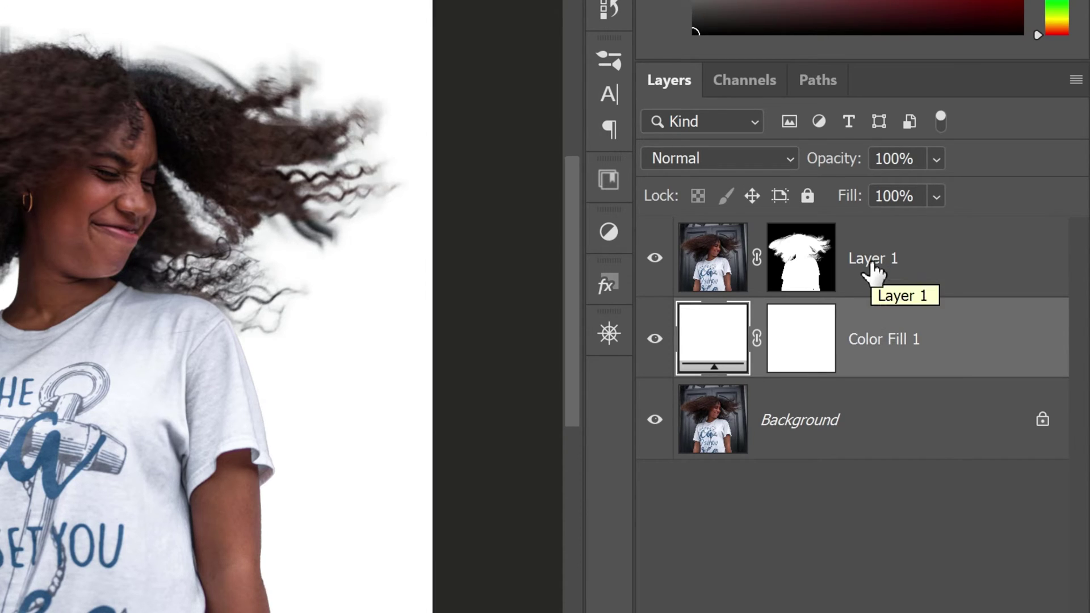
- Target Layer 1's image thumbnail instead of its mask and enter Quick Mask mode
{"action": "left_click", "coordinate": [803, 267]}
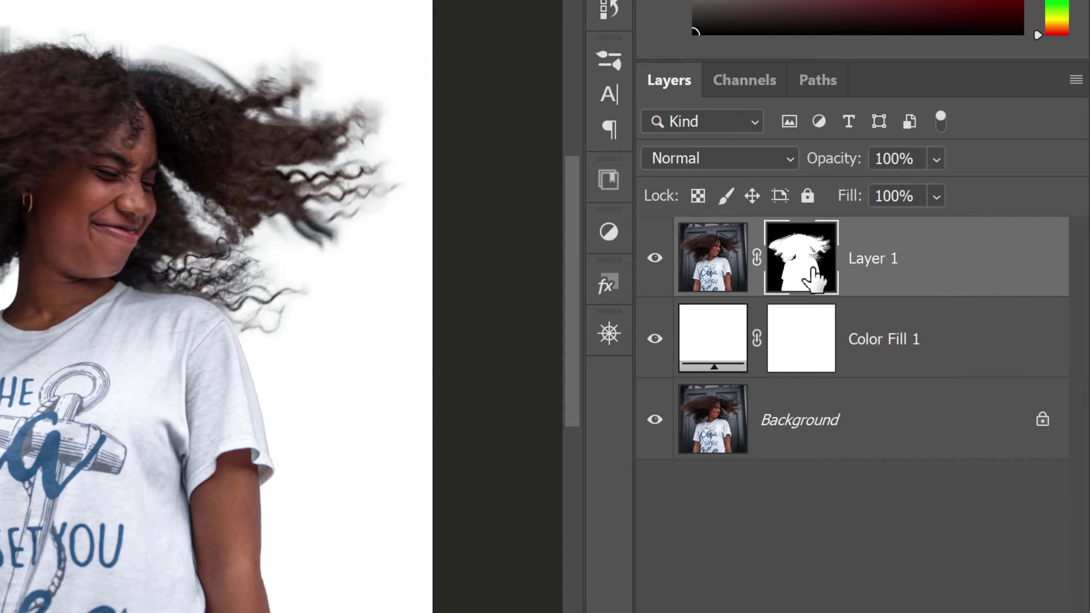
{"action": "left_click", "coordinate": [823, 352]}
{"action": "left_click", "coordinate": [815, 275]}
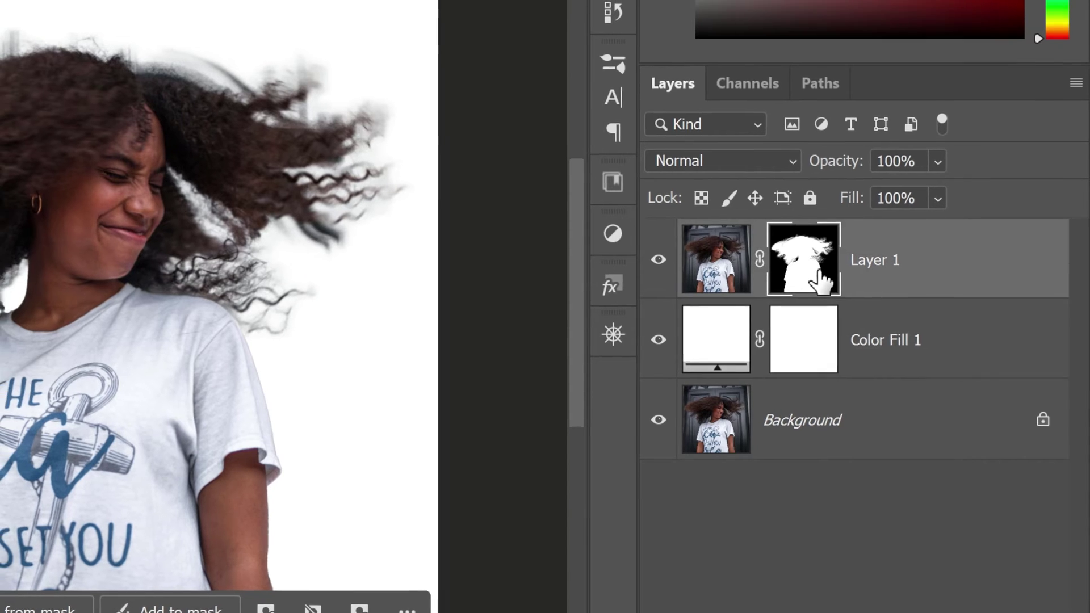
{"action": "left_click", "coordinate": [877, 275]}
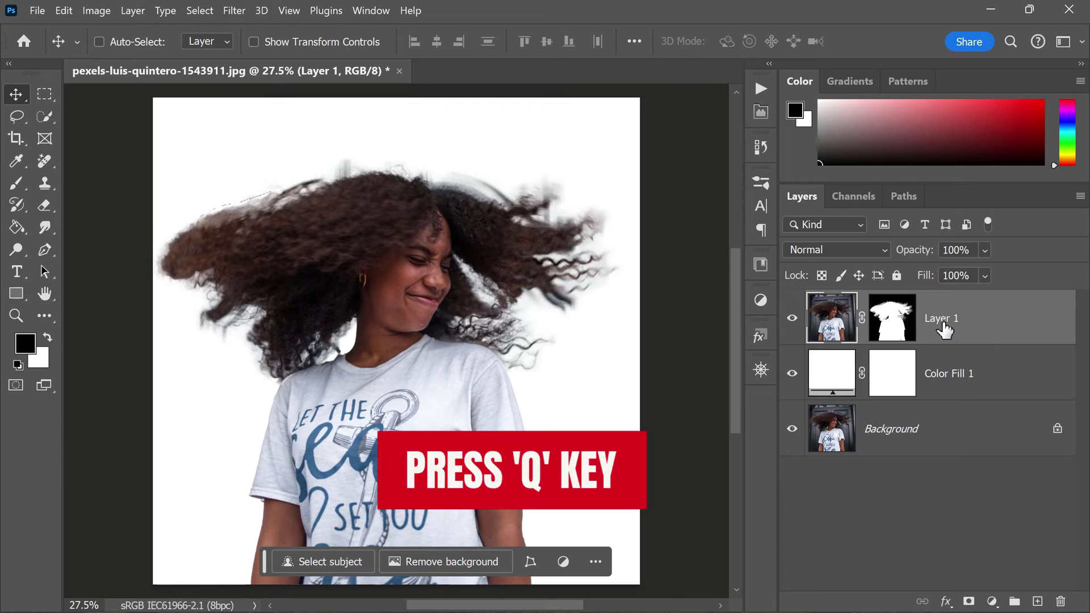
{"action": "key", "text": "q"}
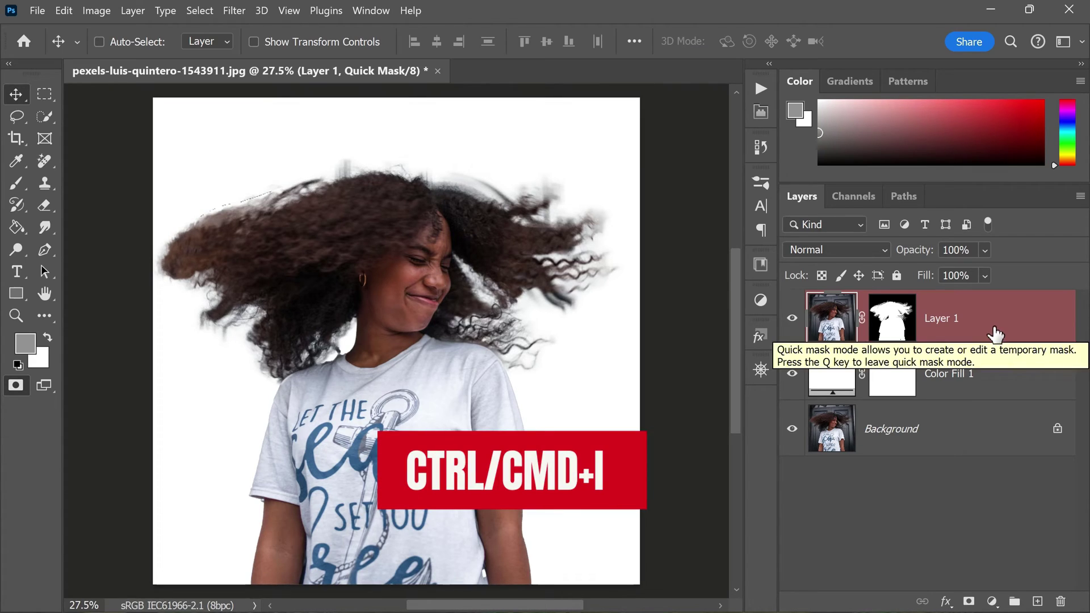
- Invert the quick mask so the red overlay covers the entire image
{"action": "key", "text": "ctrl+i"}
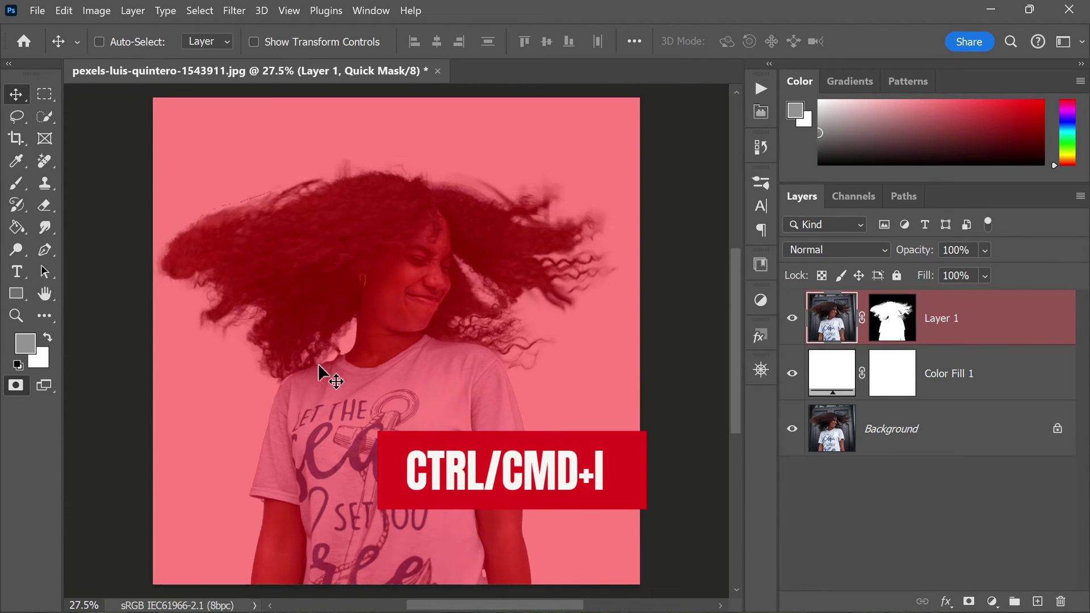
{"action": "scroll", "coordinate": [471, 318], "scroll_direction": "down", "scroll_amount": 1}
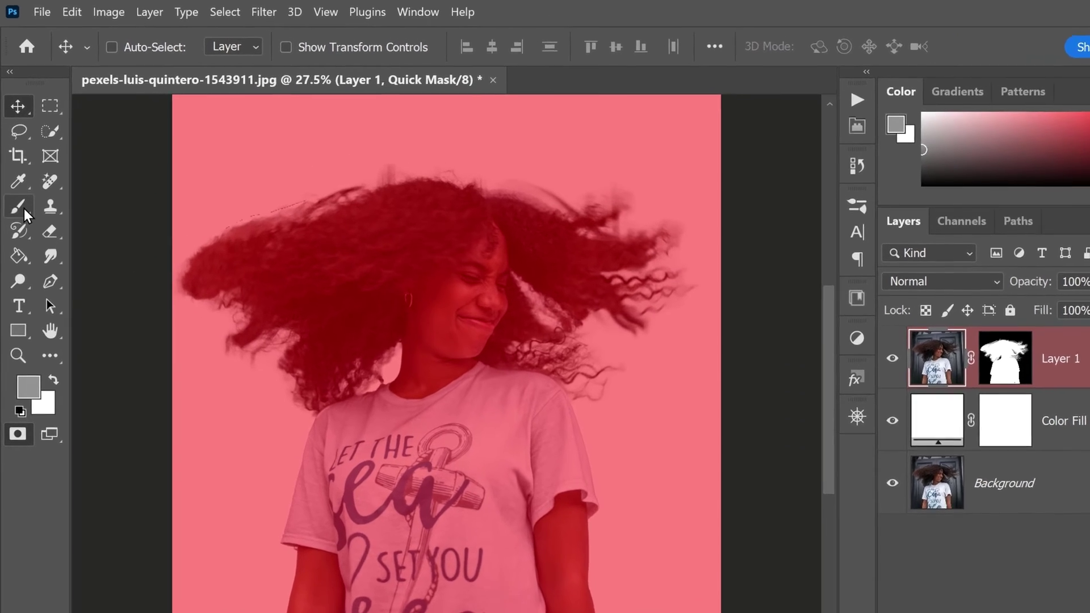
{"action": "left_click", "coordinate": [16, 182]}
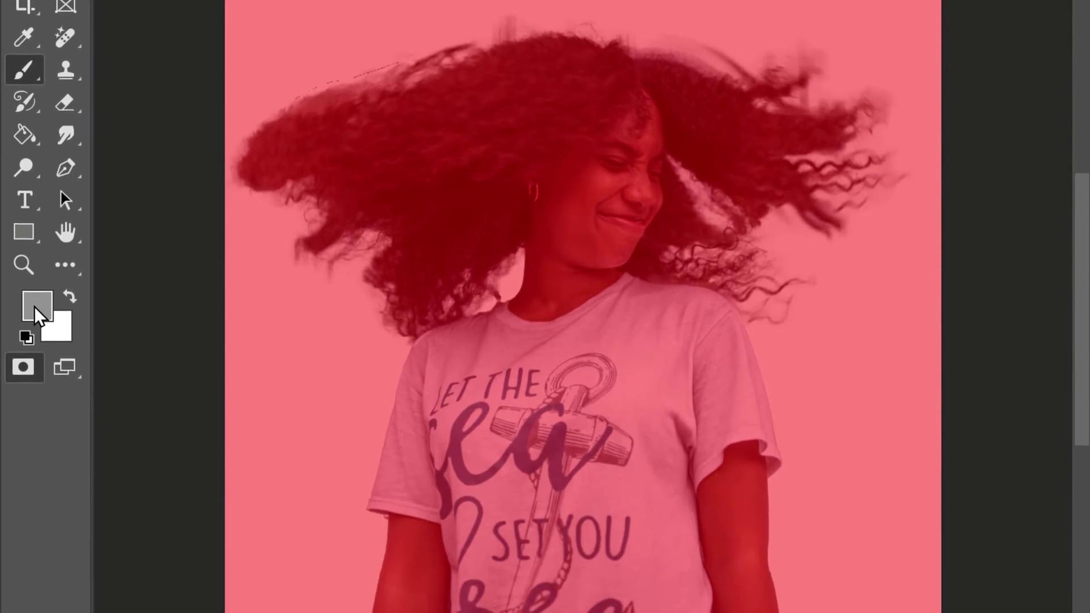
- Set the foreground paint colour to mid grey 7f7f7f in the Color Picker
{"action": "left_click", "coordinate": [37, 411]}
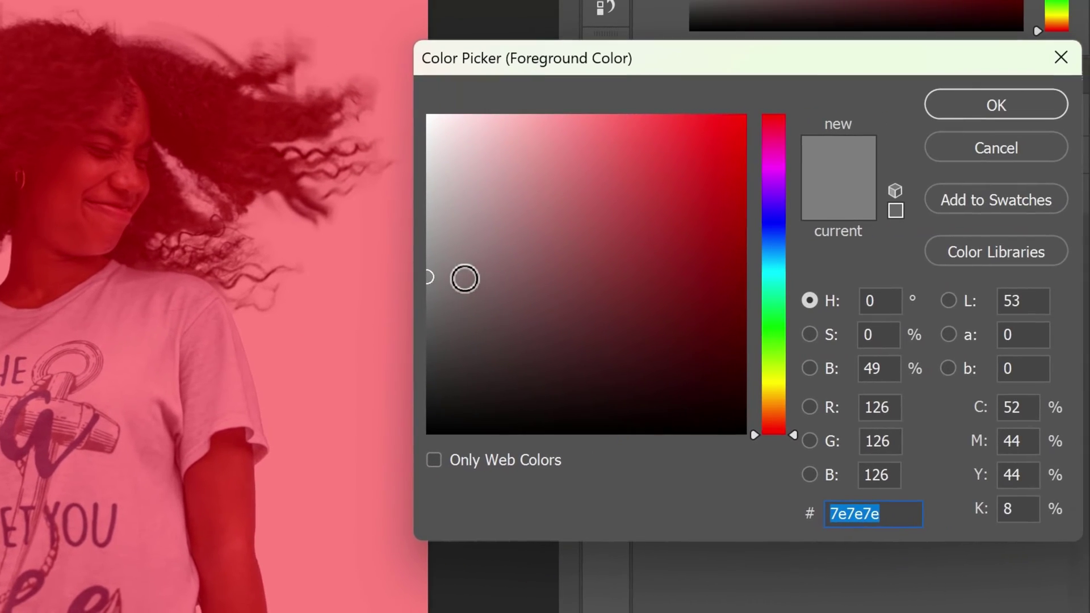
{"action": "mouse_move", "coordinate": [462, 279]}
{"action": "left_mouse_down"}
{"action": "mouse_move", "coordinate": [416, 263]}
{"action": "mouse_move", "coordinate": [407, 276]}
{"action": "mouse_move", "coordinate": [431, 276]}
{"action": "left_mouse_up"}
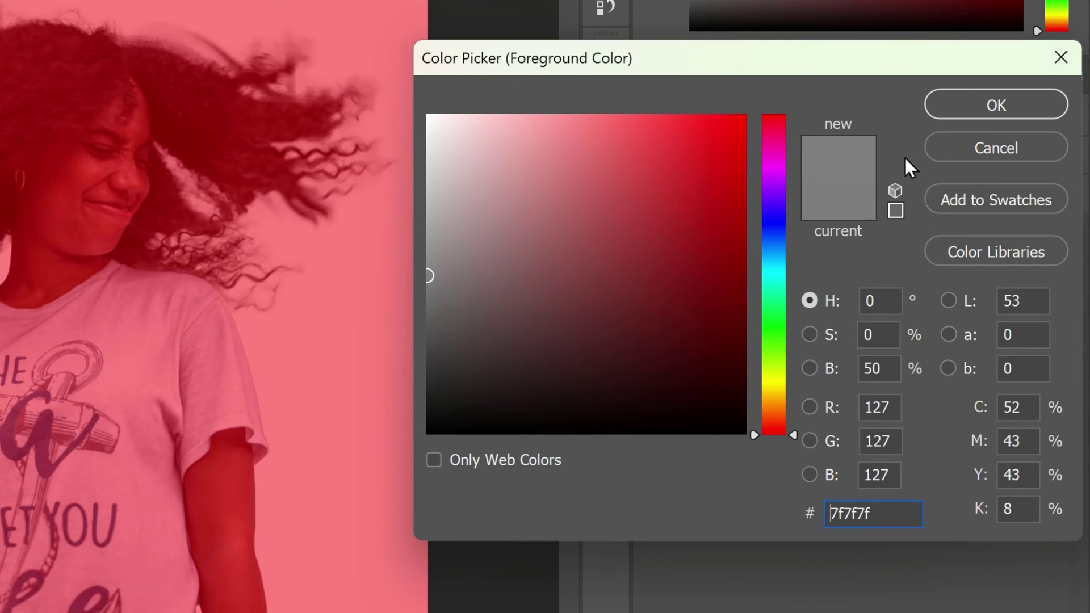
{"action": "left_click", "coordinate": [958, 103]}
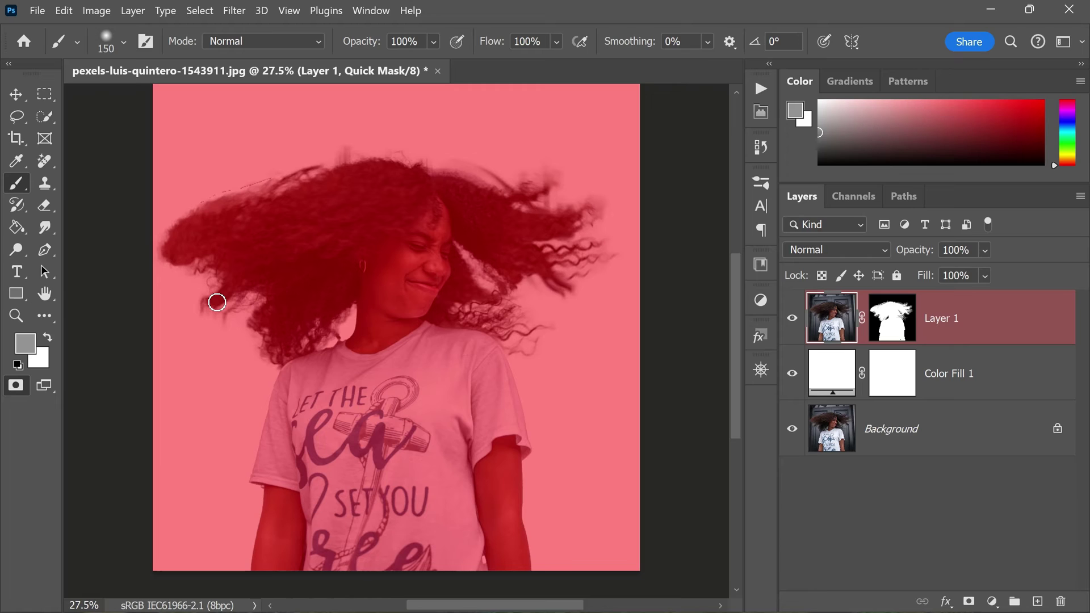
- Enlarge the brush to 500 px and paint grey over the hair edge on the left
{"action": "key", "text": "bracketright"}
{"action": "key", "text": "bracketright"}
{"action": "key", "text": "bracketright"}
{"action": "key", "text": "bracketright"}
{"action": "key", "text": "bracketright"}
{"action": "key", "text": "bracketright"}
{"action": "key", "text": "bracketright"}
{"action": "key", "text": "bracketright"}
{"action": "mouse_move", "coordinate": [216, 299]}
{"action": "left_mouse_down"}
{"action": "mouse_move", "coordinate": [176, 259]}
{"action": "mouse_move", "coordinate": [178, 224]}
{"action": "mouse_move", "coordinate": [221, 192]}
{"action": "mouse_move", "coordinate": [366, 139]}
{"action": "mouse_move", "coordinate": [546, 179]}
{"action": "mouse_move", "coordinate": [605, 235]}
{"action": "mouse_move", "coordinate": [597, 229]}
{"action": "mouse_move", "coordinate": [580, 254]}
{"action": "mouse_move", "coordinate": [553, 244]}
{"action": "mouse_move", "coordinate": [563, 255]}
{"action": "mouse_move", "coordinate": [560, 300]}
{"action": "mouse_move", "coordinate": [468, 308]}
{"action": "mouse_move", "coordinate": [531, 345]}
{"action": "left_mouse_up"}
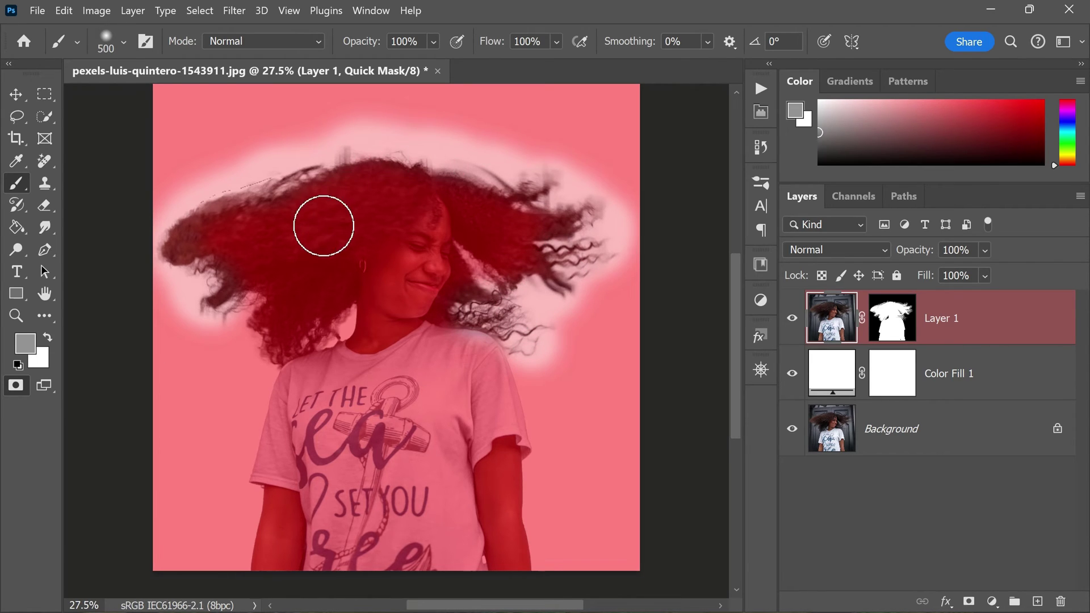
{"action": "scroll", "coordinate": [326, 238], "scroll_direction": "down", "scroll_amount": 1}
{"action": "mouse_move", "coordinate": [335, 263]}
{"action": "left_mouse_down"}
{"action": "mouse_move", "coordinate": [316, 292]}
{"action": "mouse_move", "coordinate": [284, 301]}
{"action": "mouse_move", "coordinate": [290, 311]}
{"action": "left_mouse_up"}
- Shrink the brush and paint grey along the finer edges on the girl's left side
{"action": "key", "text": "bracketleft"}
{"action": "key", "text": "bracketleft"}
{"action": "key", "text": "bracketleft"}
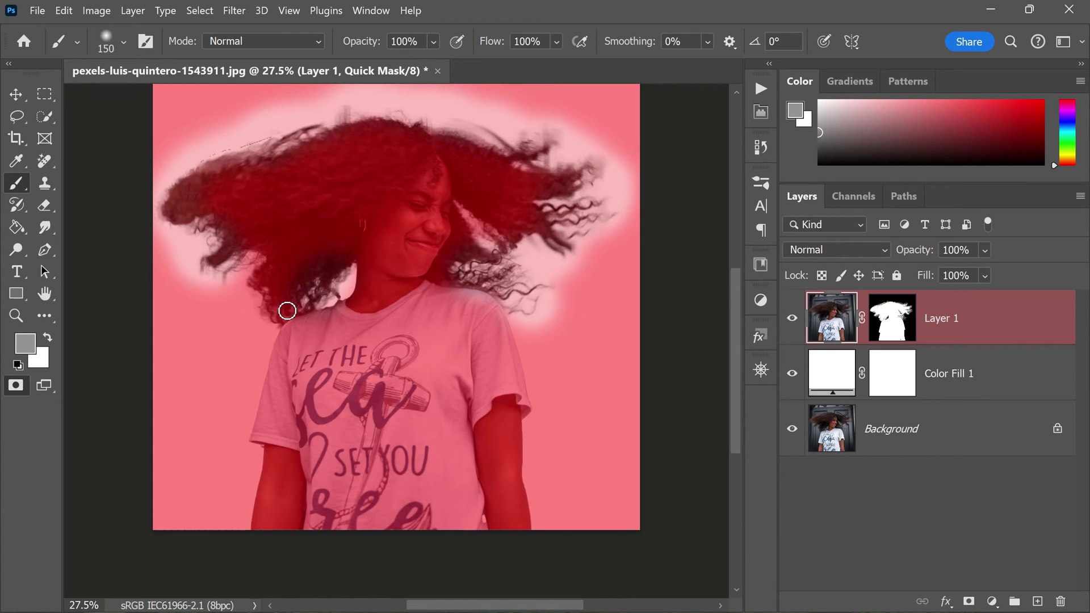
{"action": "scroll", "coordinate": [250, 363], "scroll_direction": "up", "scroll_amount": 3}
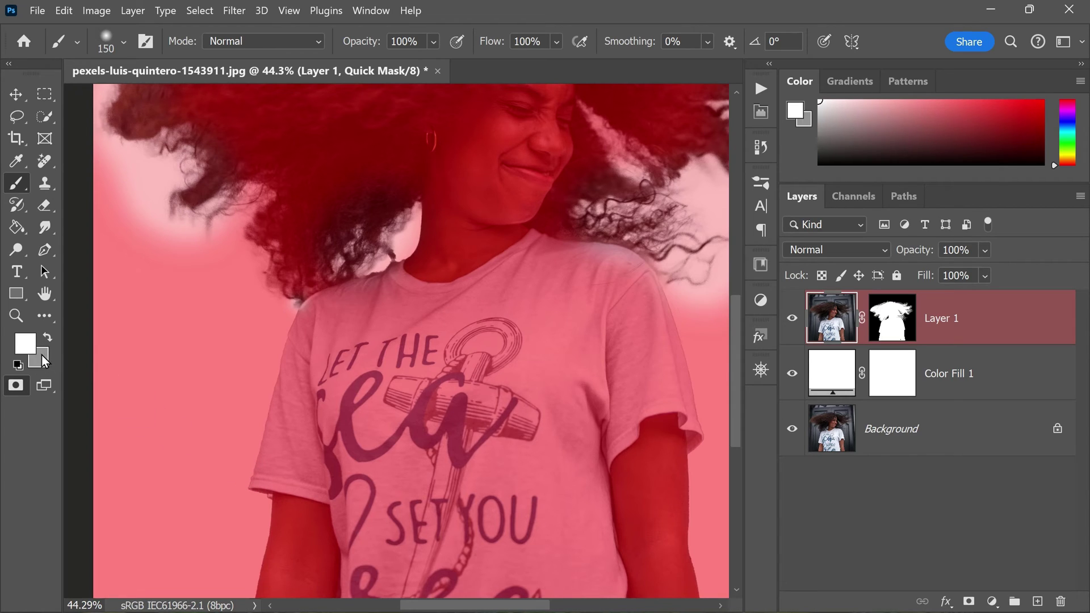
{"action": "scroll", "coordinate": [273, 300], "scroll_direction": "down", "scroll_amount": 3}
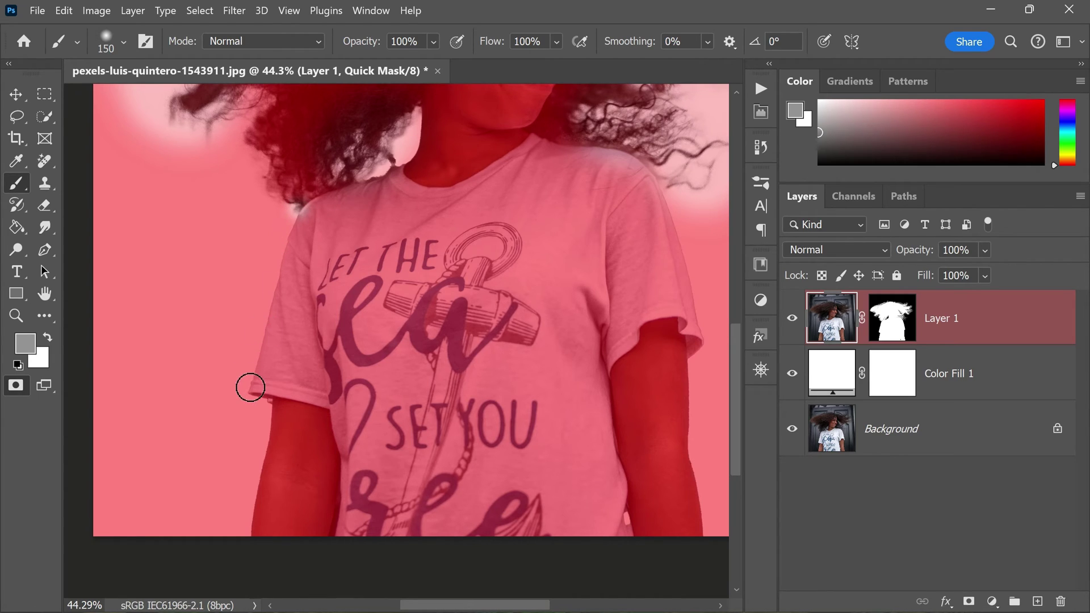
{"action": "left_click_drag", "start_coordinate": [250, 385], "coordinate": [291, 224]}
{"action": "scroll", "coordinate": [273, 319], "scroll_direction": "down", "scroll_amount": 1}
{"action": "scroll", "coordinate": [254, 457], "scroll_direction": "down", "scroll_amount": 1}
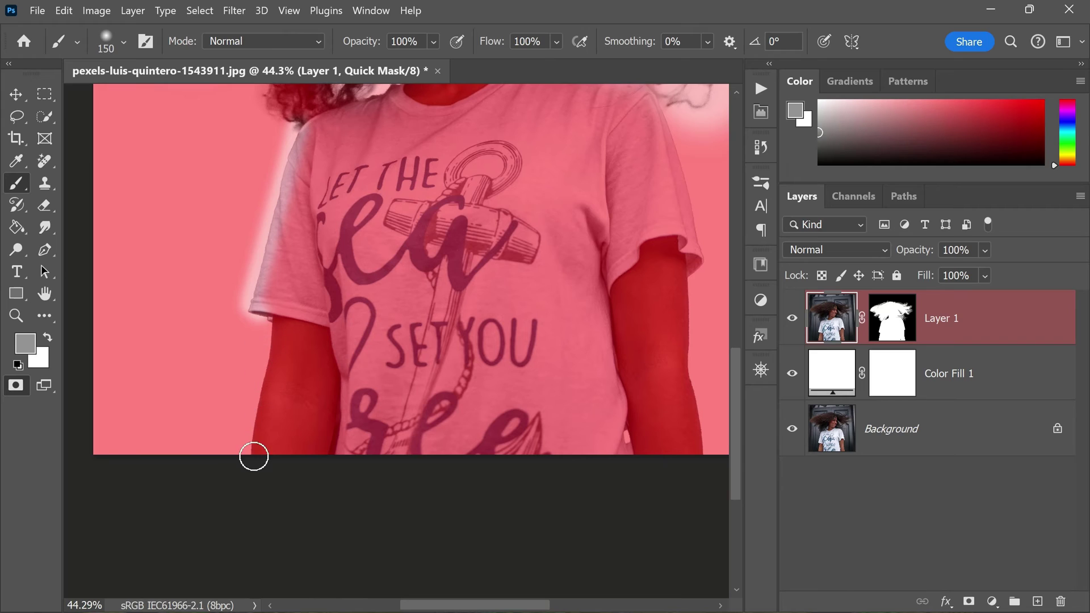
- Paint grey along the left arm's edge and up the right arm's outer edge
{"action": "left_click_drag", "start_coordinate": [248, 455], "coordinate": [219, 336]}
{"action": "scroll", "coordinate": [613, 414], "scroll_direction": "down", "scroll_amount": 2}
{"action": "scroll", "coordinate": [562, 429], "scroll_direction": "up", "scroll_amount": 1}
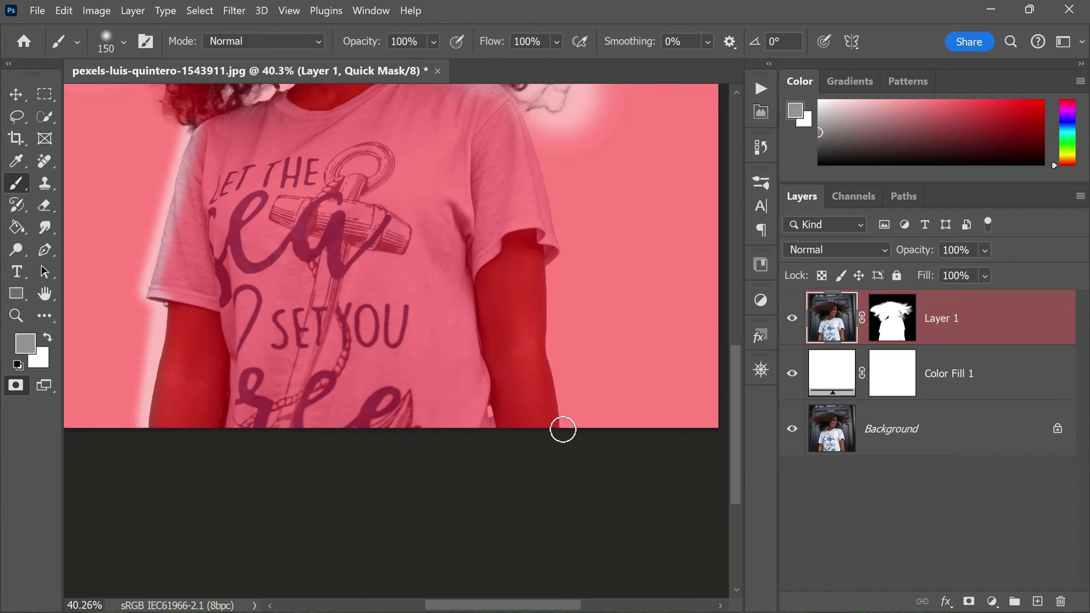
{"action": "left_click_drag", "start_coordinate": [561, 422], "coordinate": [553, 350]}
{"action": "left_click_drag", "start_coordinate": [552, 271], "coordinate": [554, 251]}
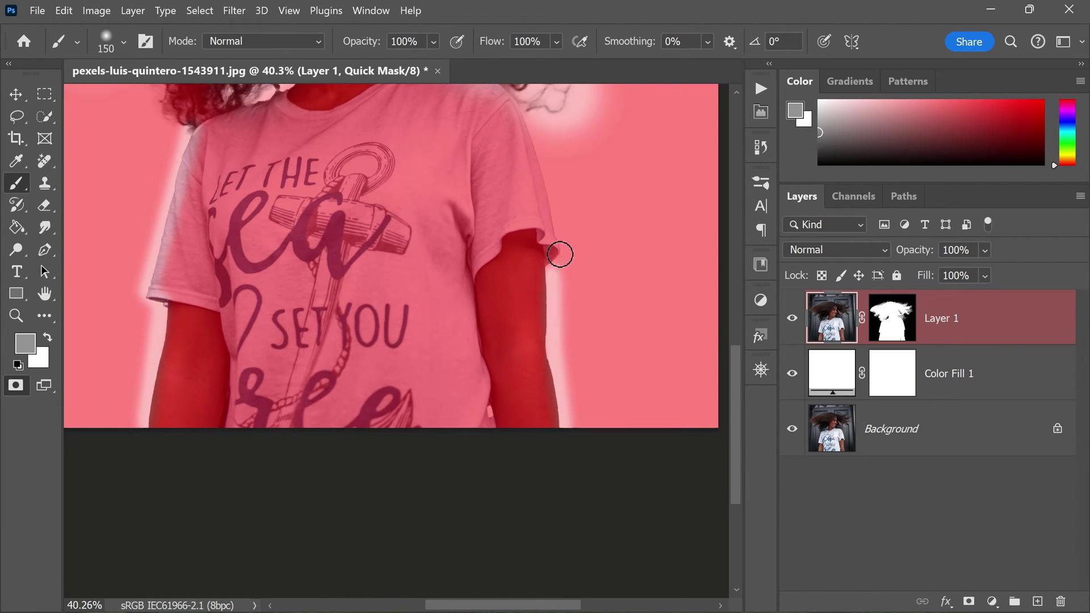
{"action": "scroll", "coordinate": [555, 190], "scroll_direction": "up", "scroll_amount": 1}
{"action": "left_click_drag", "start_coordinate": [554, 189], "coordinate": [526, 138]}
{"action": "scroll", "coordinate": [593, 236], "scroll_direction": "up", "scroll_amount": 3}
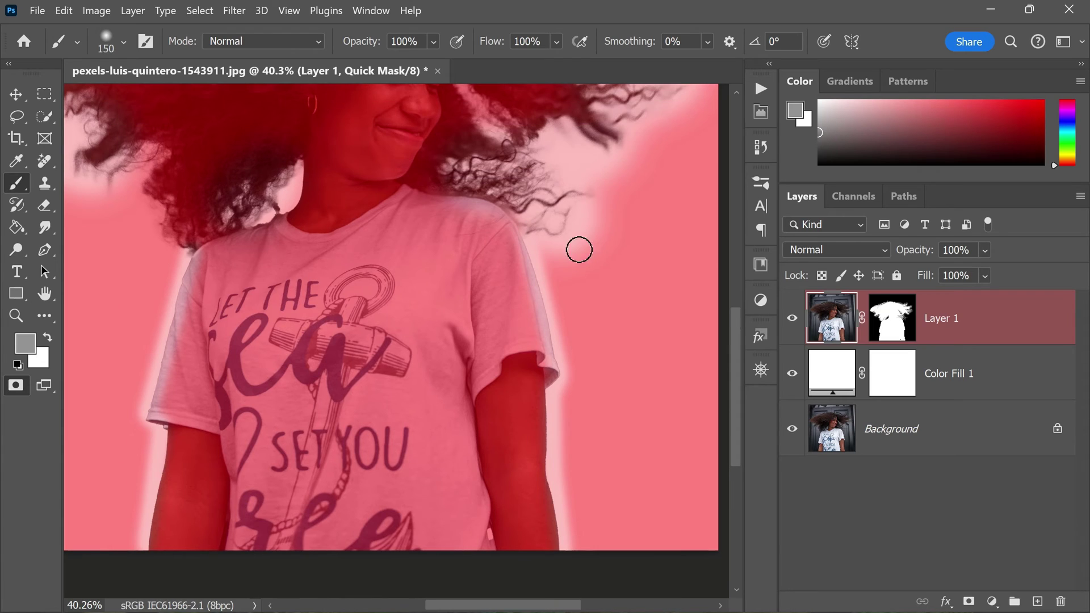
{"action": "scroll", "coordinate": [579, 250], "scroll_direction": "down", "scroll_amount": 3}
{"action": "scroll", "coordinate": [306, 293], "scroll_direction": "up", "scroll_amount": 1}
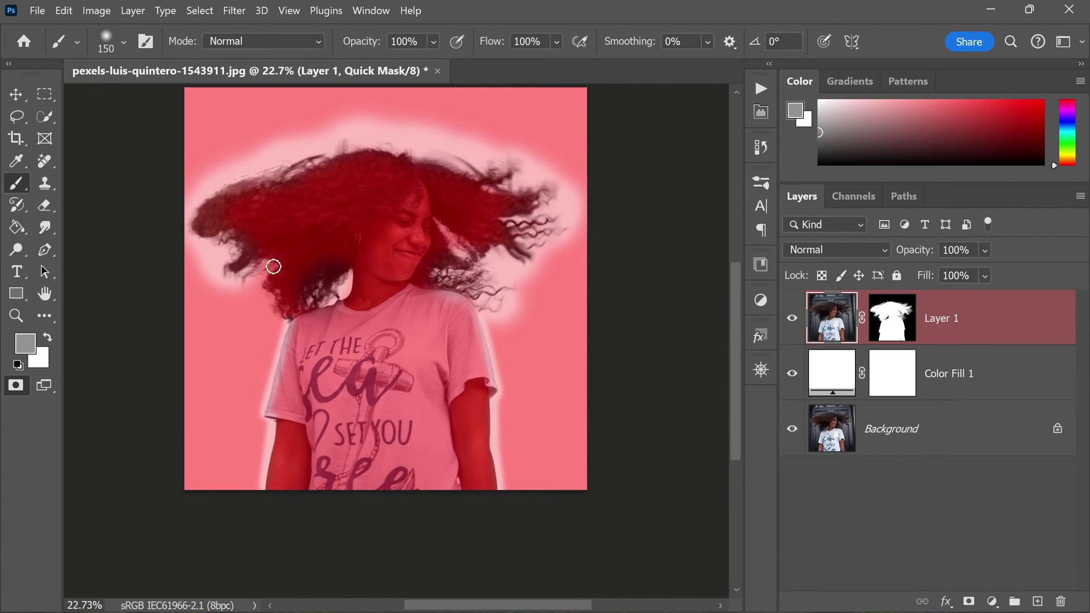
{"action": "scroll", "coordinate": [377, 284], "scroll_direction": "up", "scroll_amount": 1}
{"action": "scroll", "coordinate": [377, 284], "scroll_direction": "up", "scroll_amount": 1}
{"action": "scroll", "coordinate": [409, 289], "scroll_direction": "down", "scroll_amount": 1}
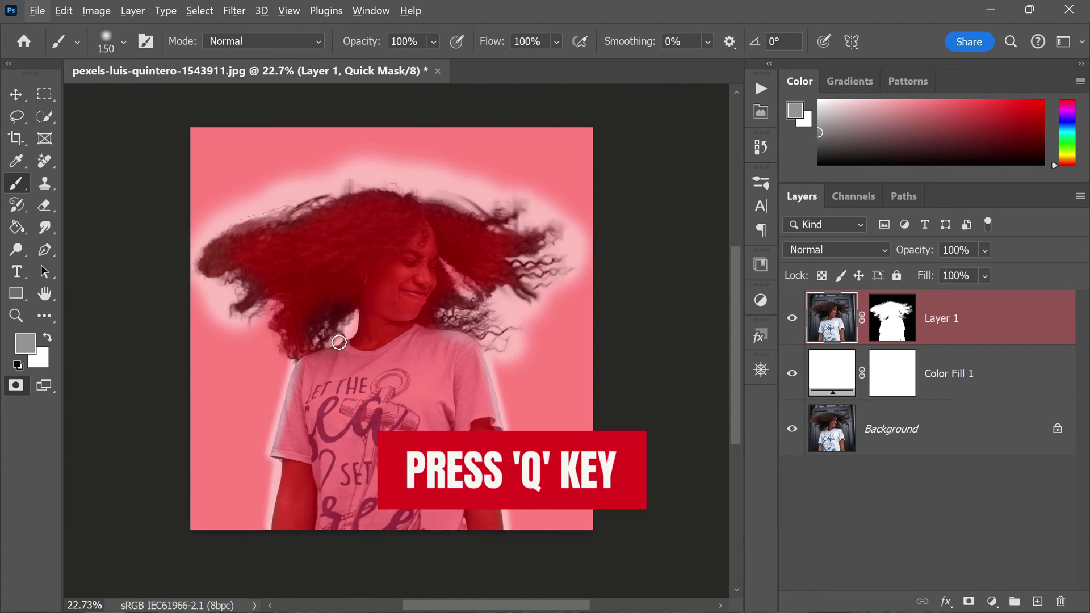
- Exit Quick Mask to turn the grey-painted edge band into a selection for Generative Fill
{"action": "key", "text": "q"}
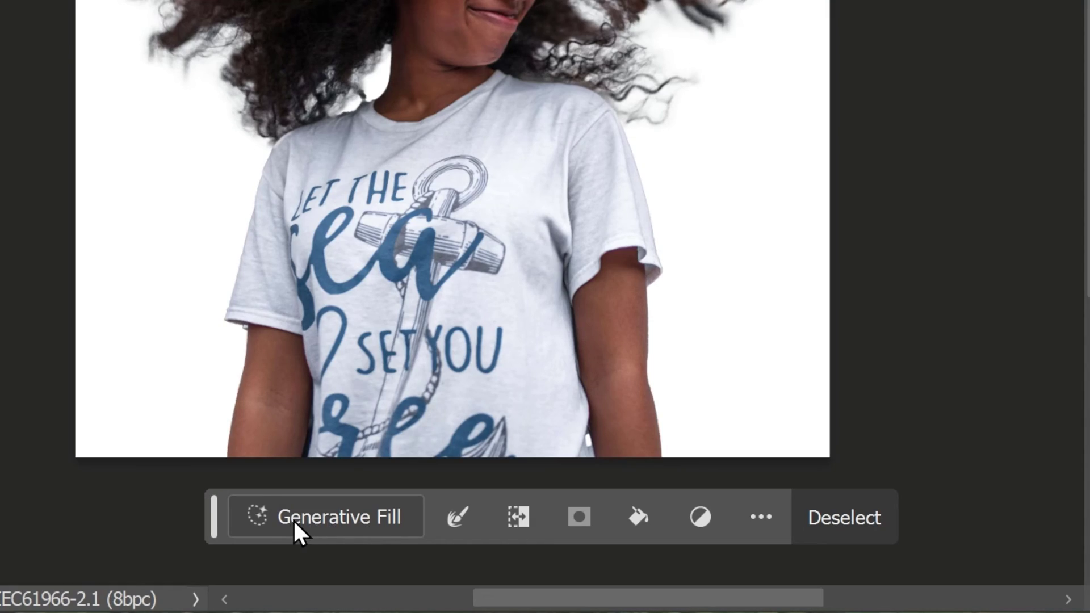
{"action": "left_click", "coordinate": [372, 516]}
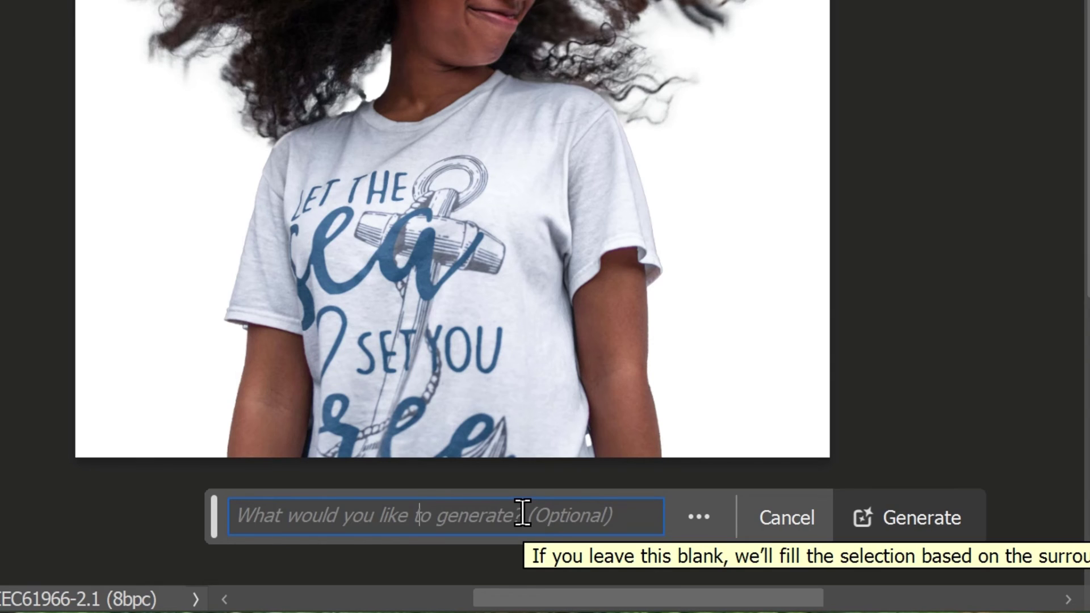
- Generate 'curly hair' into the hair-edge selection with Generative Fill
{"action": "type", "text": "curly"}
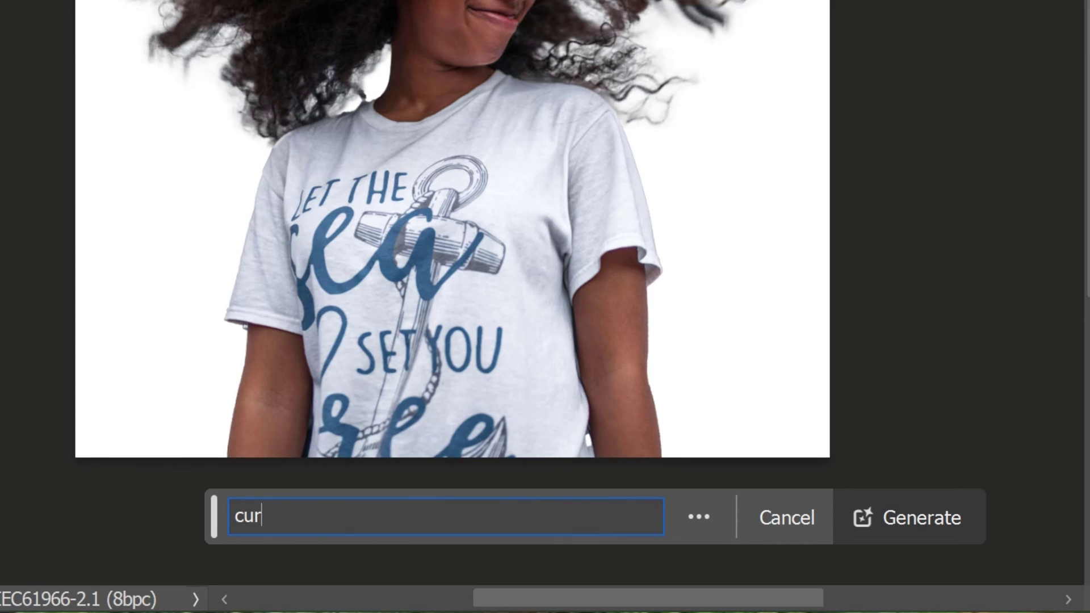
{"action": "type", "text": " hair"}
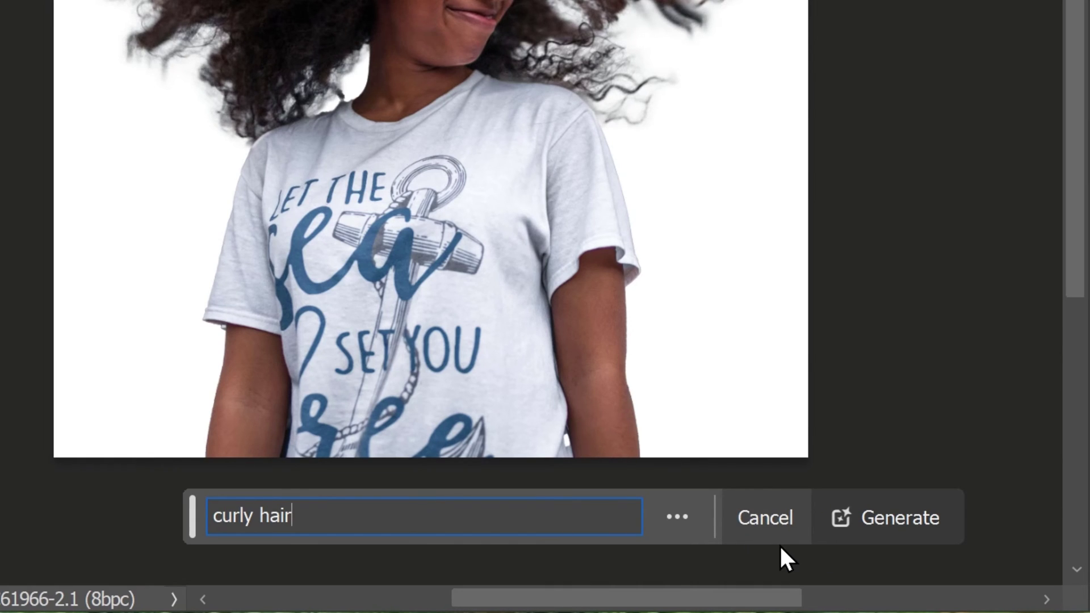
{"action": "left_click", "coordinate": [919, 529]}
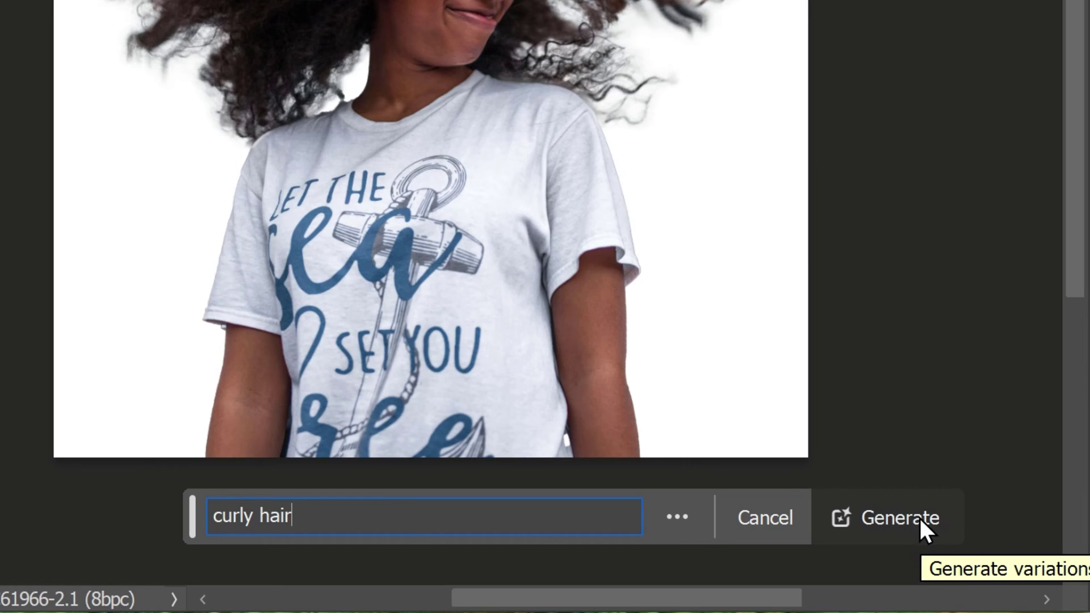
{"action": "left_click", "coordinate": [920, 518]}
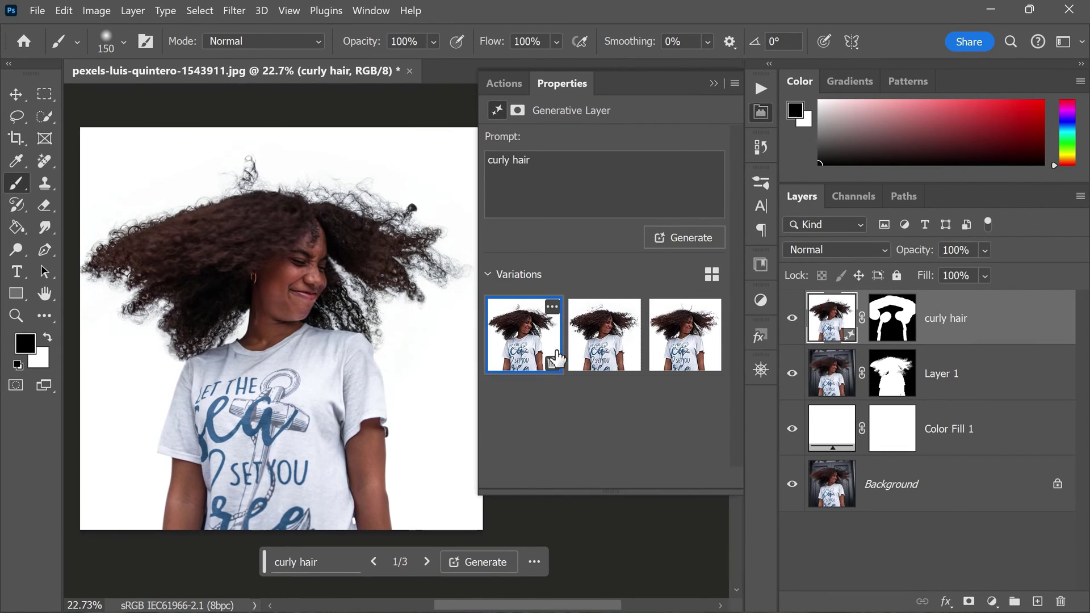
- Preview the second and third curly hair variations, then return to the first one
{"action": "left_click", "coordinate": [599, 345]}
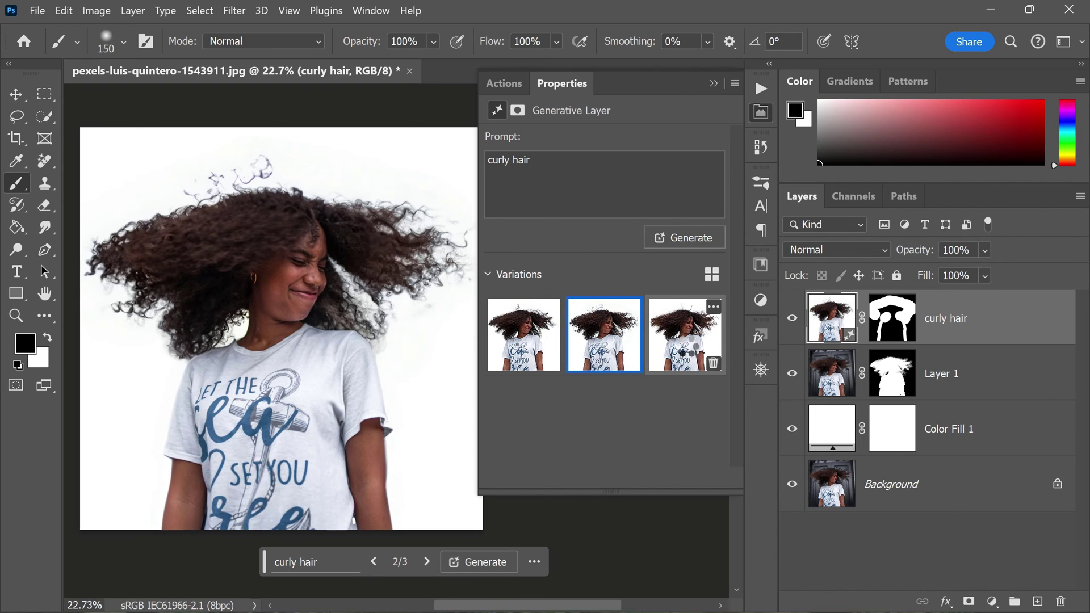
{"action": "left_click", "coordinate": [688, 353]}
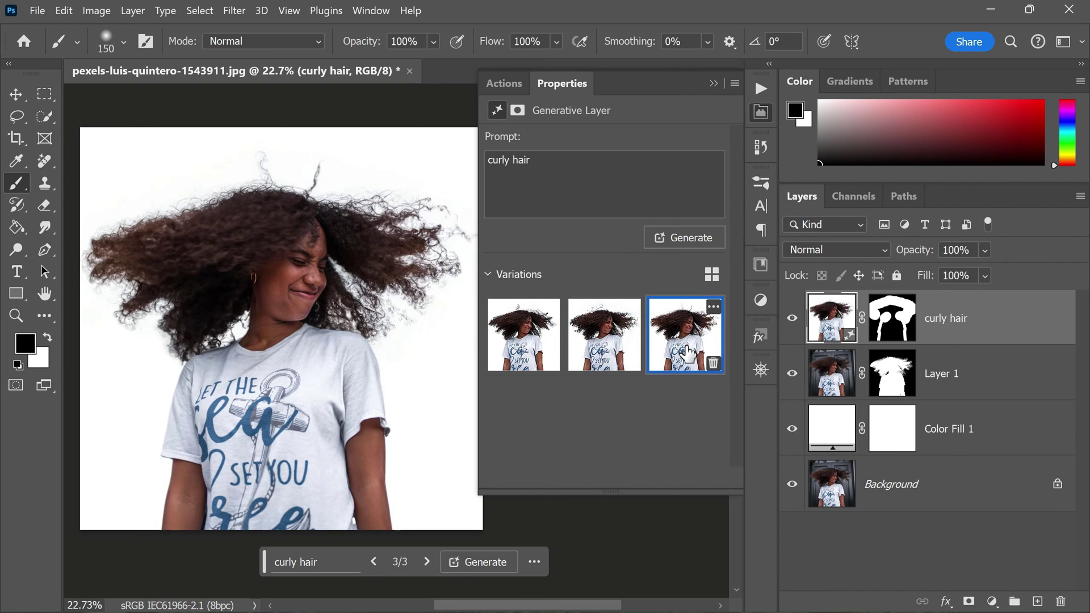
{"action": "left_click", "coordinate": [714, 84]}
{"action": "scroll", "coordinate": [499, 273], "scroll_direction": "down", "scroll_amount": 2}
{"action": "scroll", "coordinate": [265, 356], "scroll_direction": "up", "scroll_amount": 3}
{"action": "scroll", "coordinate": [338, 356], "scroll_direction": "down", "scroll_amount": 1}
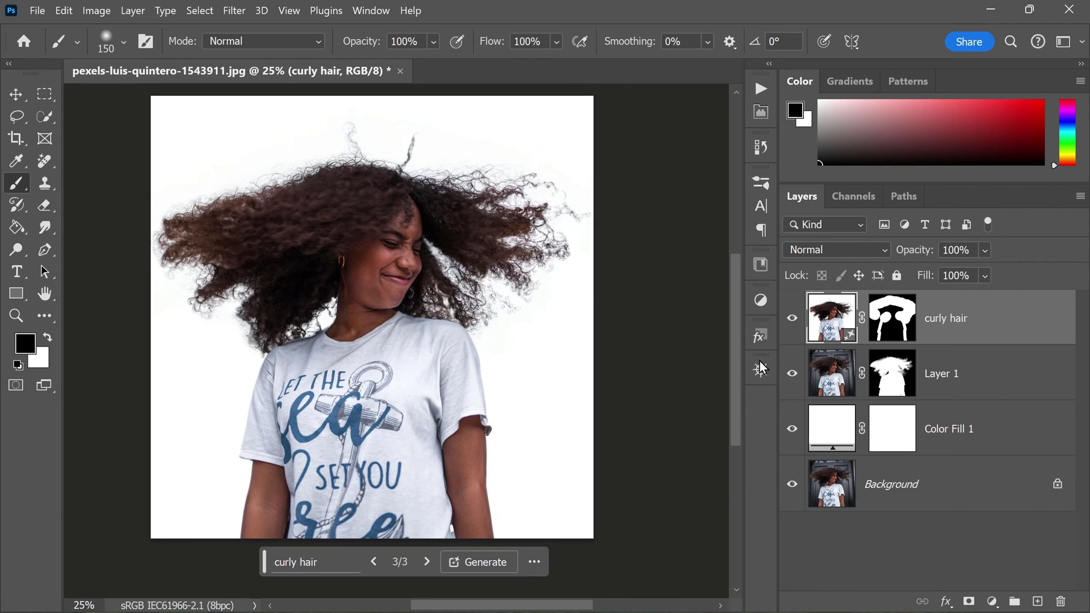
{"action": "left_click", "coordinate": [760, 112]}
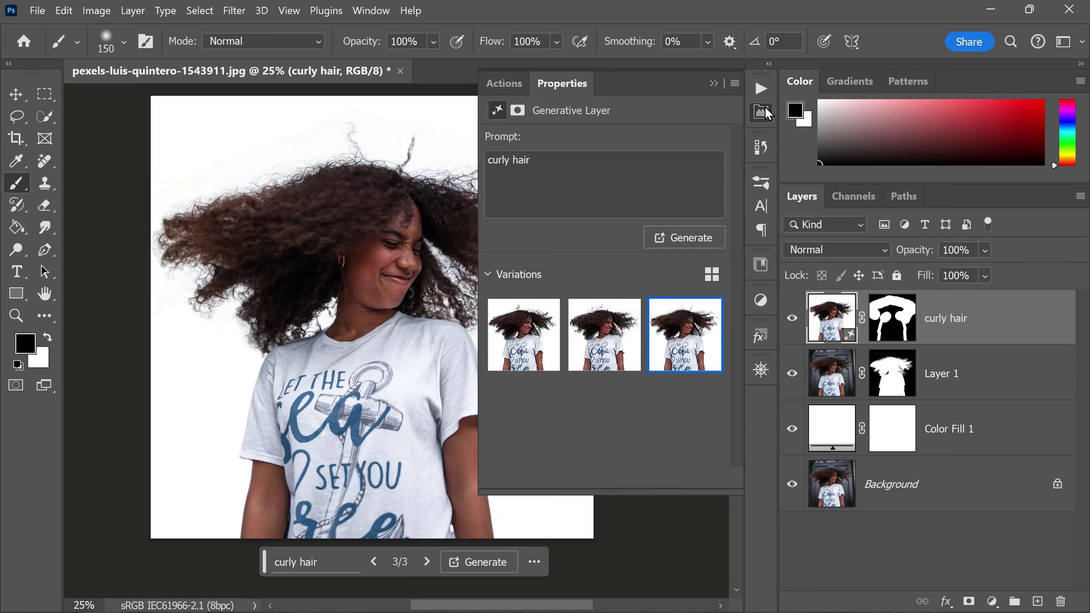
{"action": "left_click", "coordinate": [532, 347]}
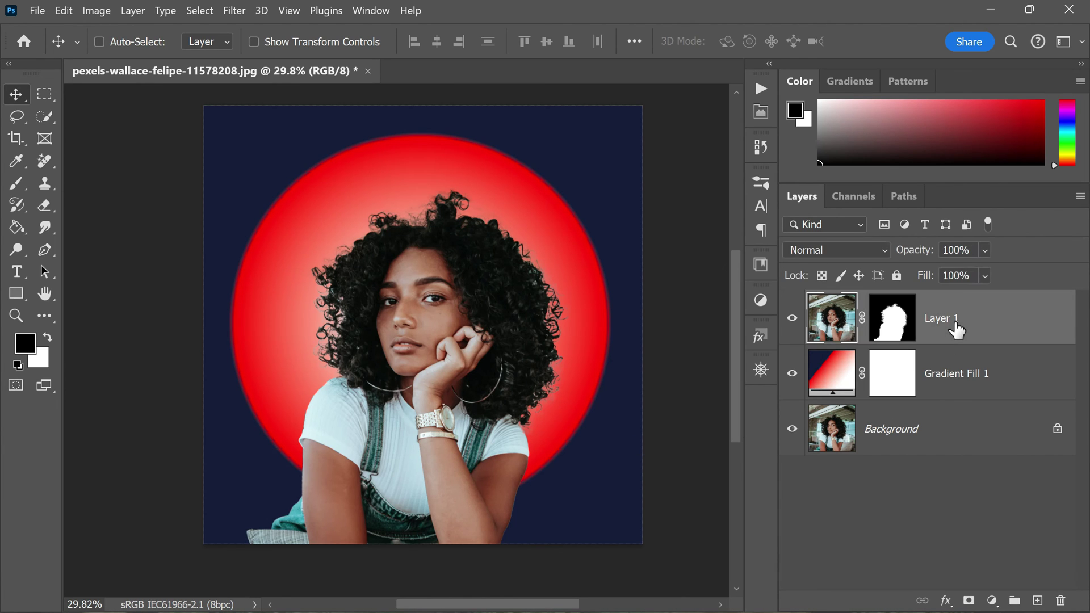
- Select Layer 1 in the portrait, enter Quick Mask mode, and invert the mask
{"action": "left_click", "coordinate": [954, 372]}
{"action": "left_click", "coordinate": [953, 330]}
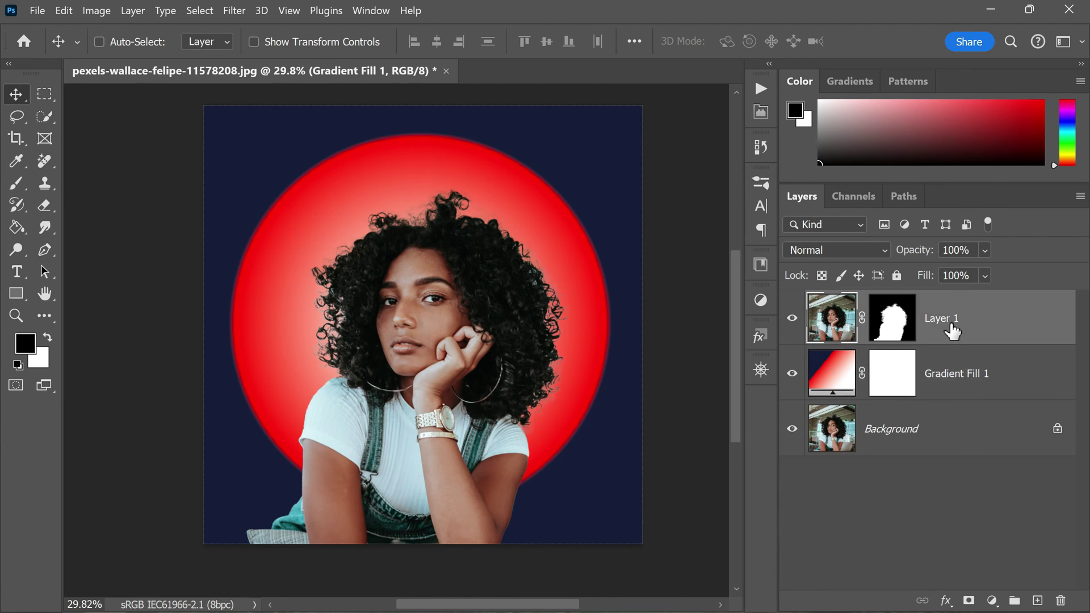
{"action": "key", "text": "q"}
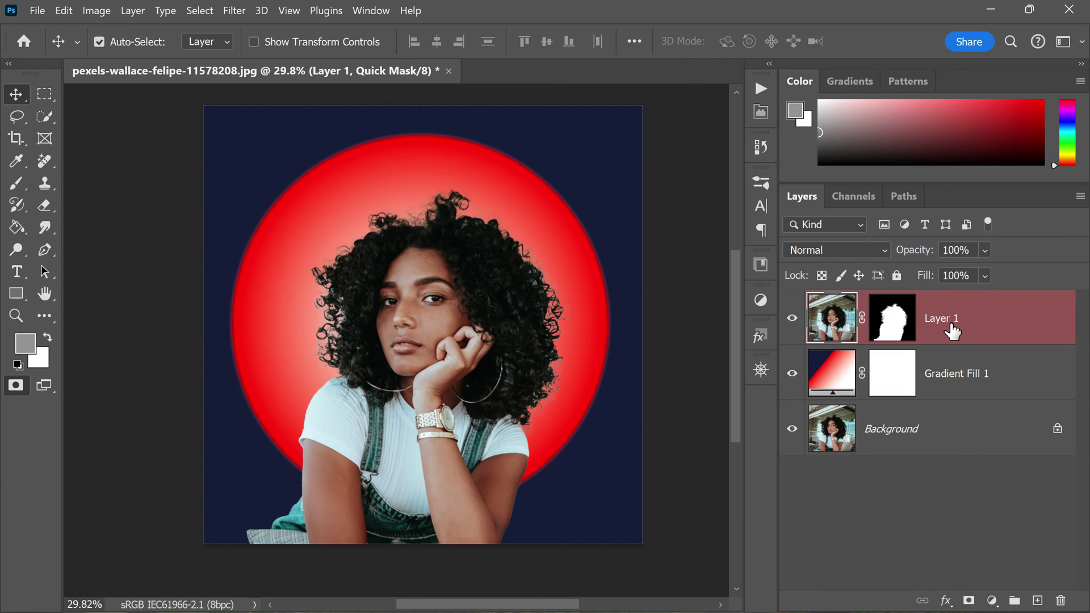
{"action": "key", "text": "ctrl+i"}
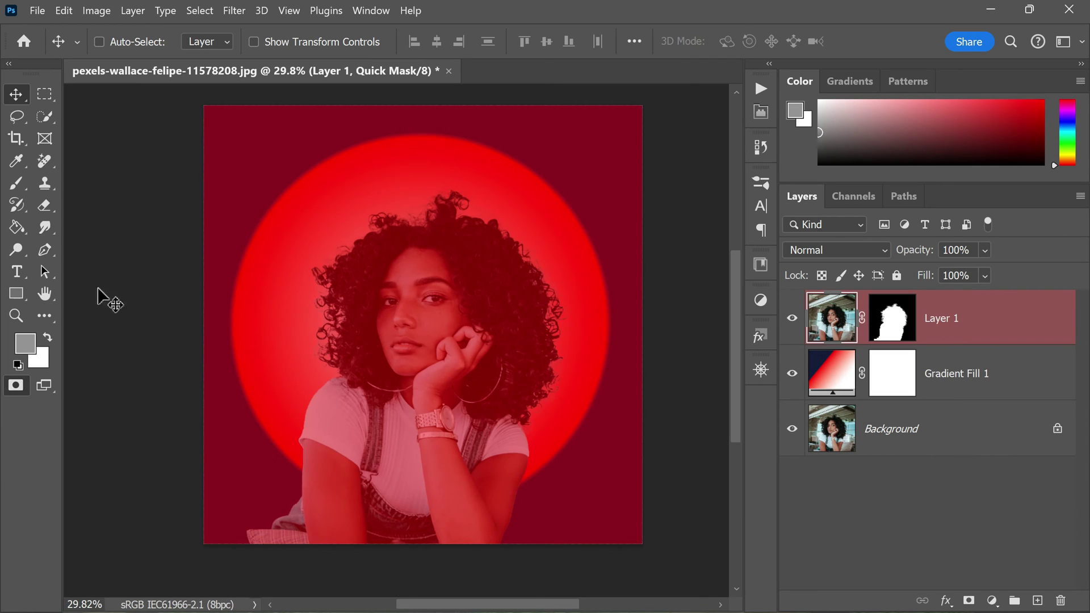
- Paint 50% grey with the Brush along the left edge of the hair
{"action": "left_click", "coordinate": [17, 186]}
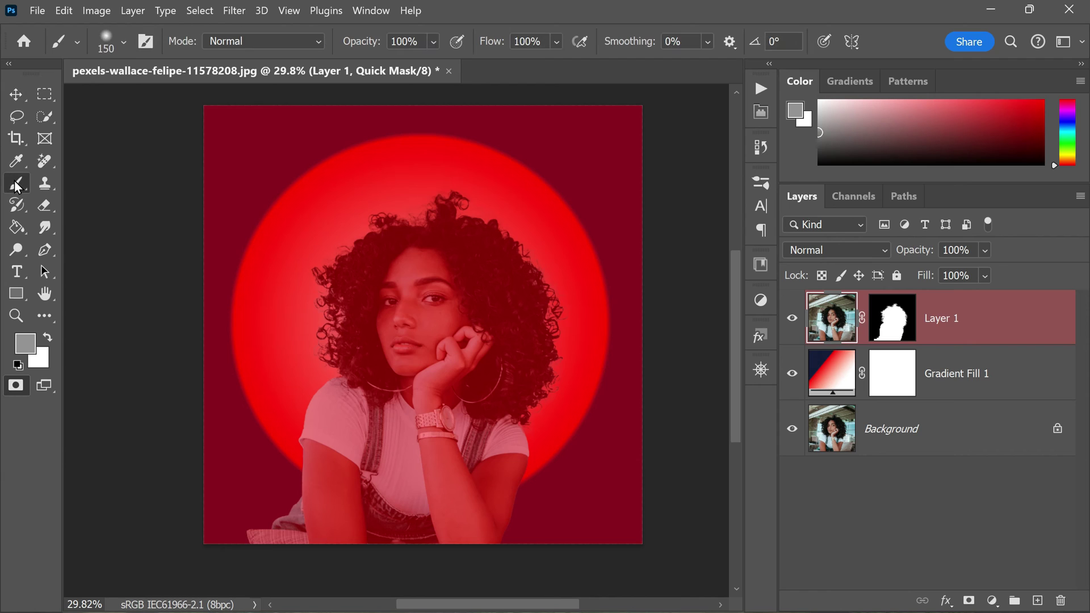
{"action": "left_click", "coordinate": [24, 344]}
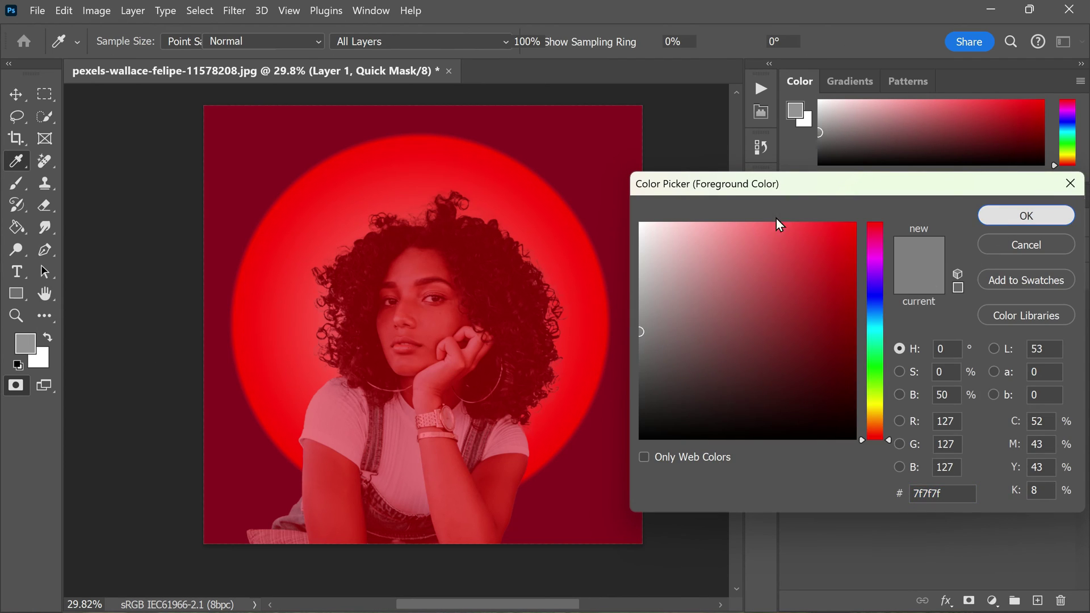
{"action": "key", "text": "Return"}
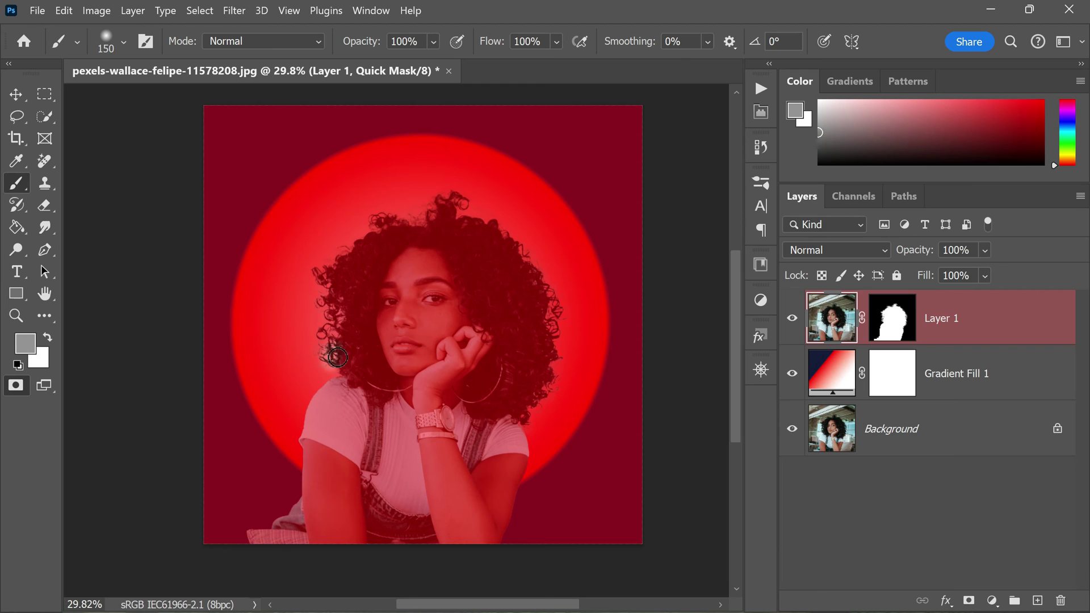
{"action": "left_click_drag", "start_coordinate": [337, 357], "coordinate": [314, 324]}
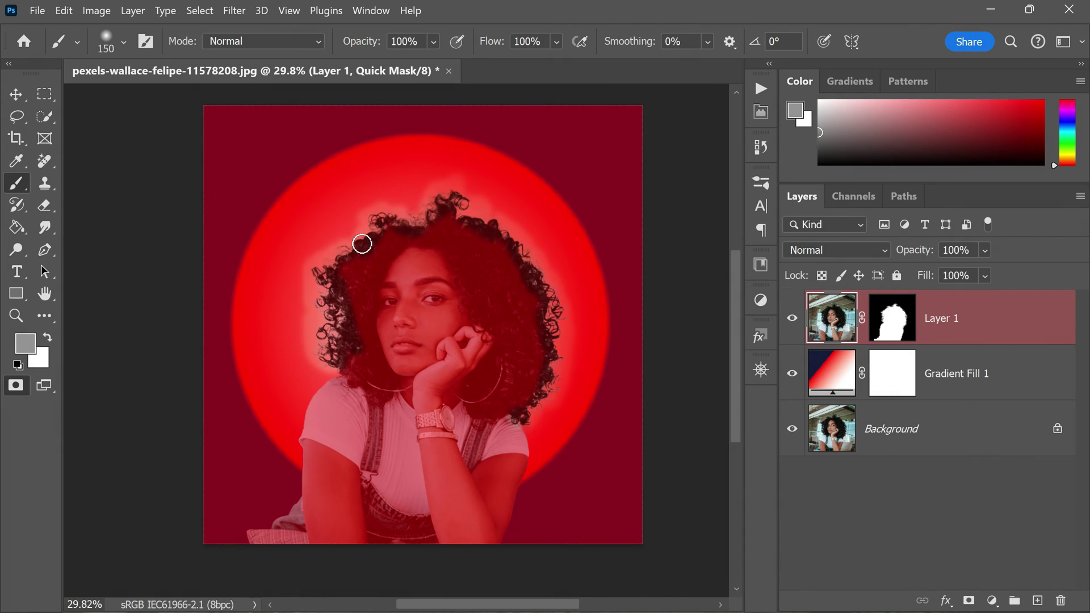
- Generative Fill the hair-edge selection with 'curly hair', then preview the second and third variations
{"action": "key", "text": "q"}
{"action": "left_click", "coordinate": [331, 573]}
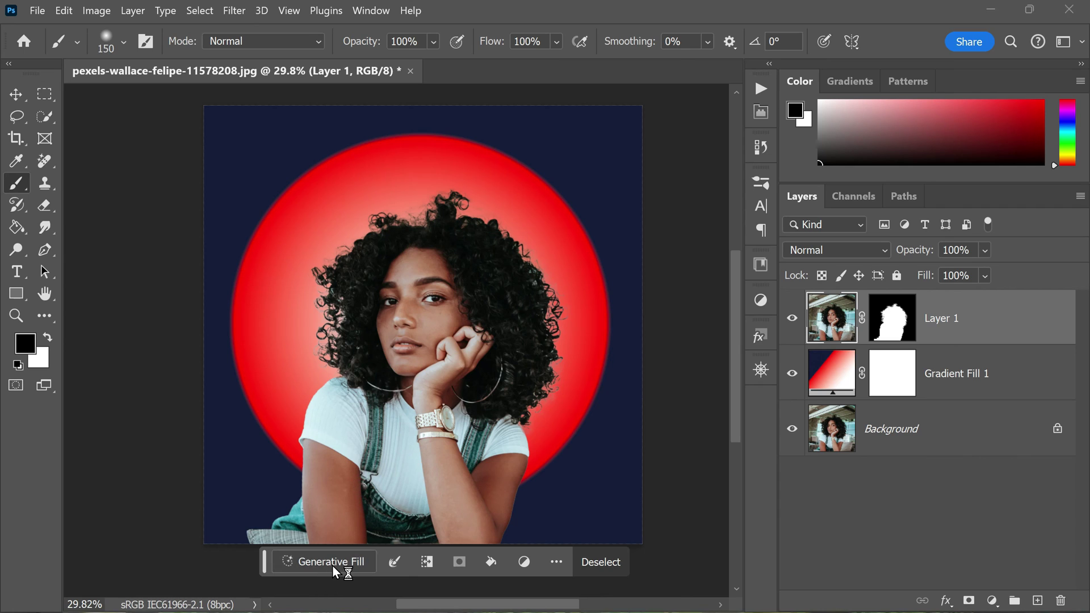
{"action": "type", "text": "curly hair"}
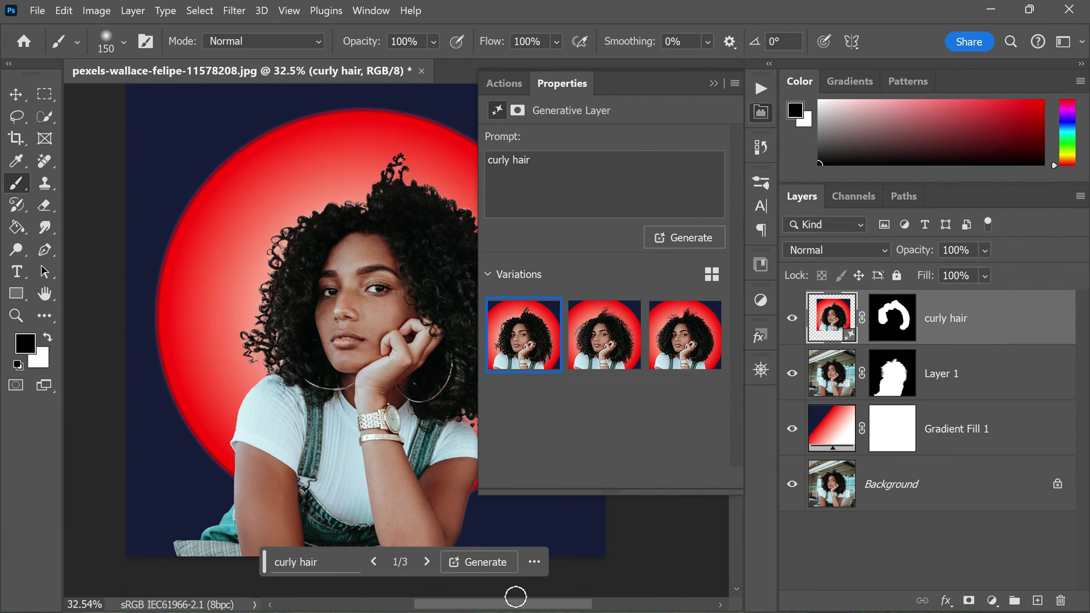
{"action": "left_click_drag", "start_coordinate": [516, 597], "coordinate": [537, 603]}
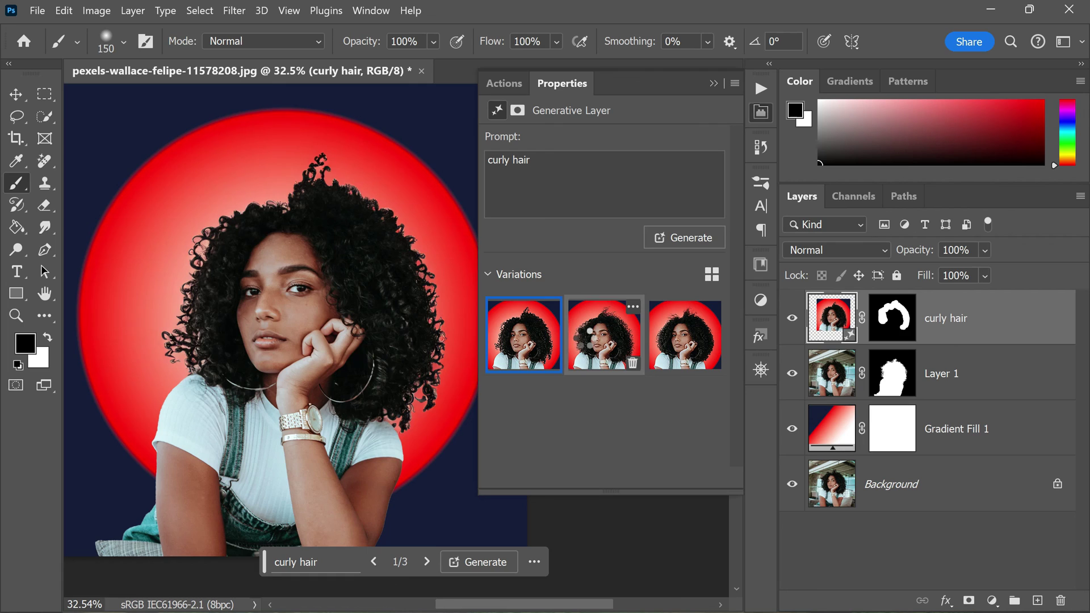
{"action": "left_click", "coordinate": [586, 345]}
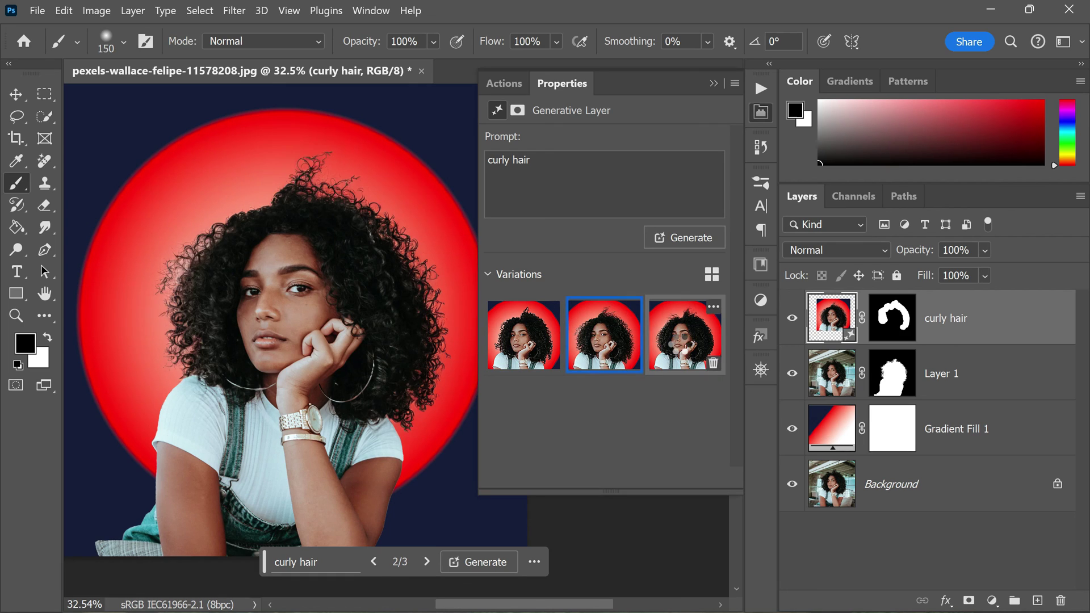
{"action": "left_click", "coordinate": [681, 349]}
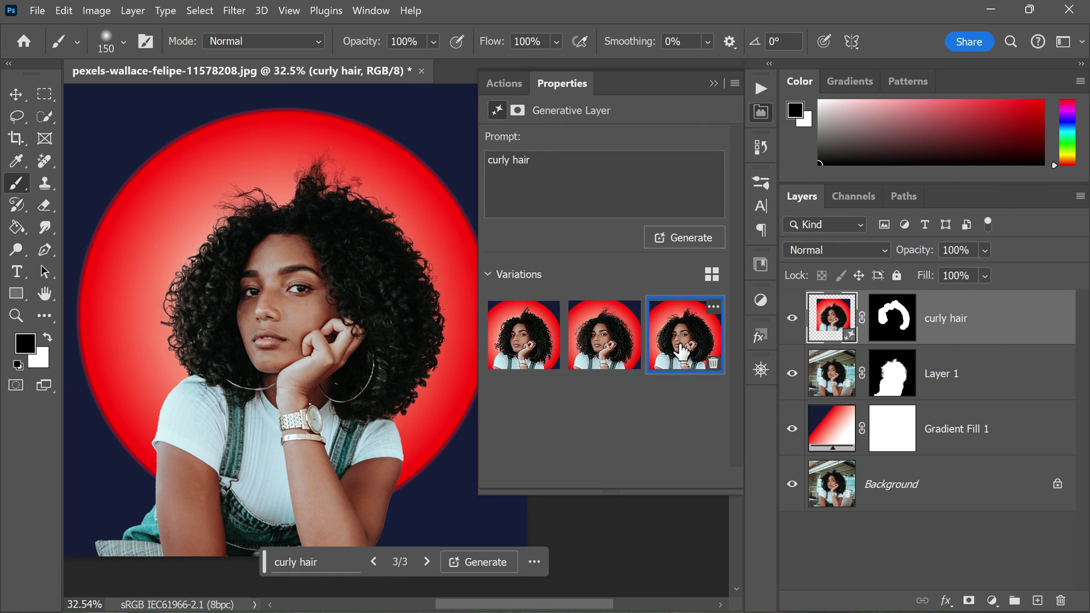